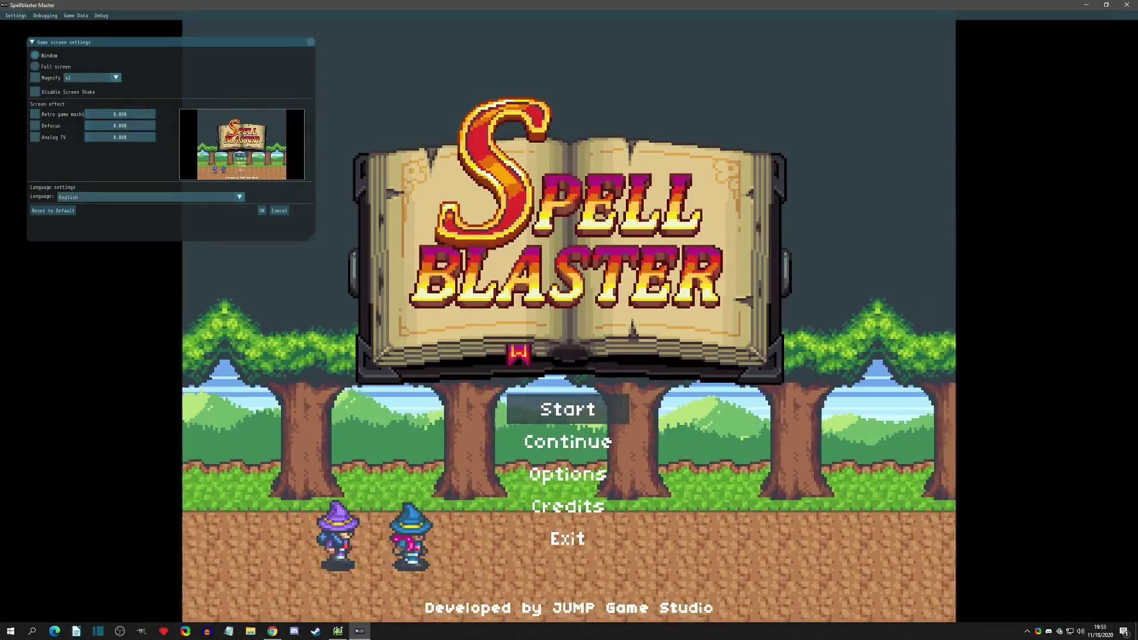
In the running test play, apply French and then Spanish as the language under Game Screen settings.
key("Up")
key("Up")
key("Up")
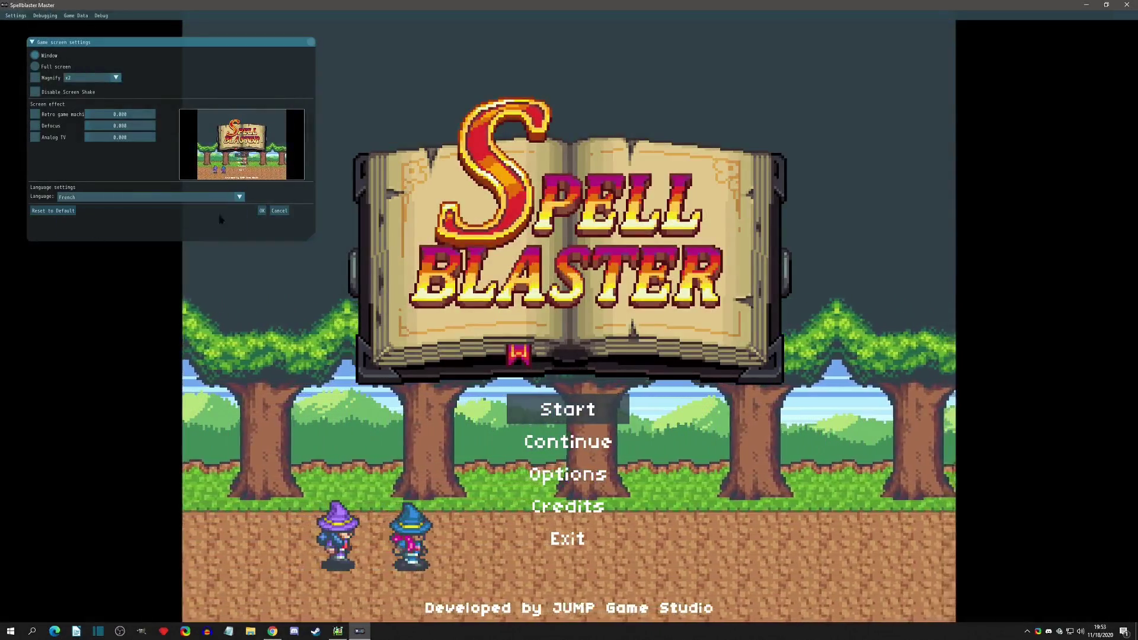
left_click(261, 211)
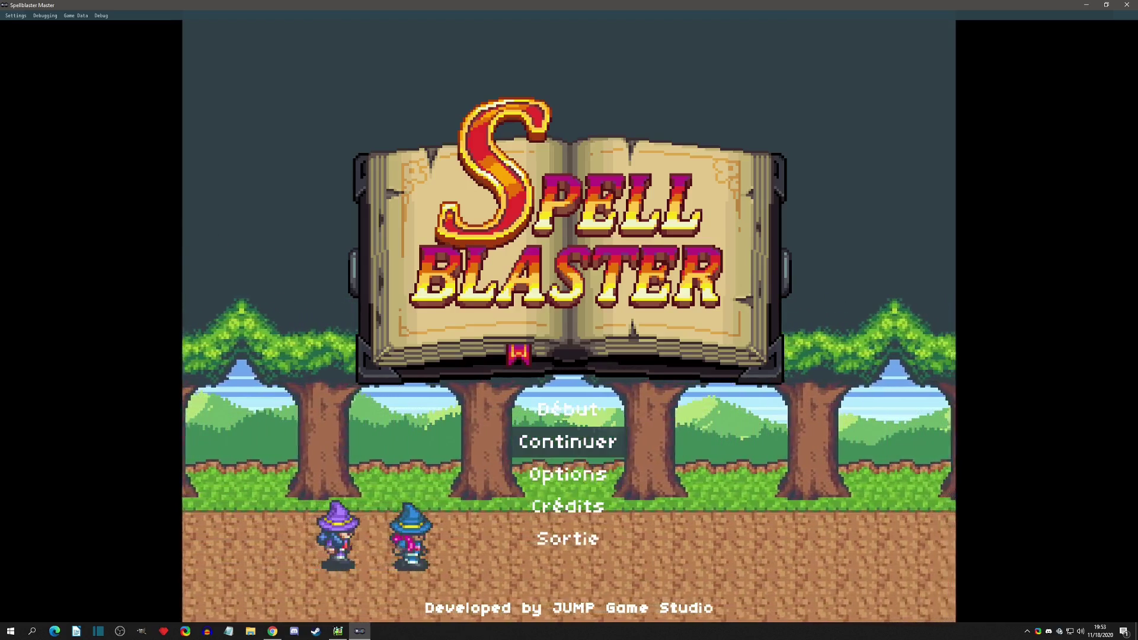
left_click(16, 15)
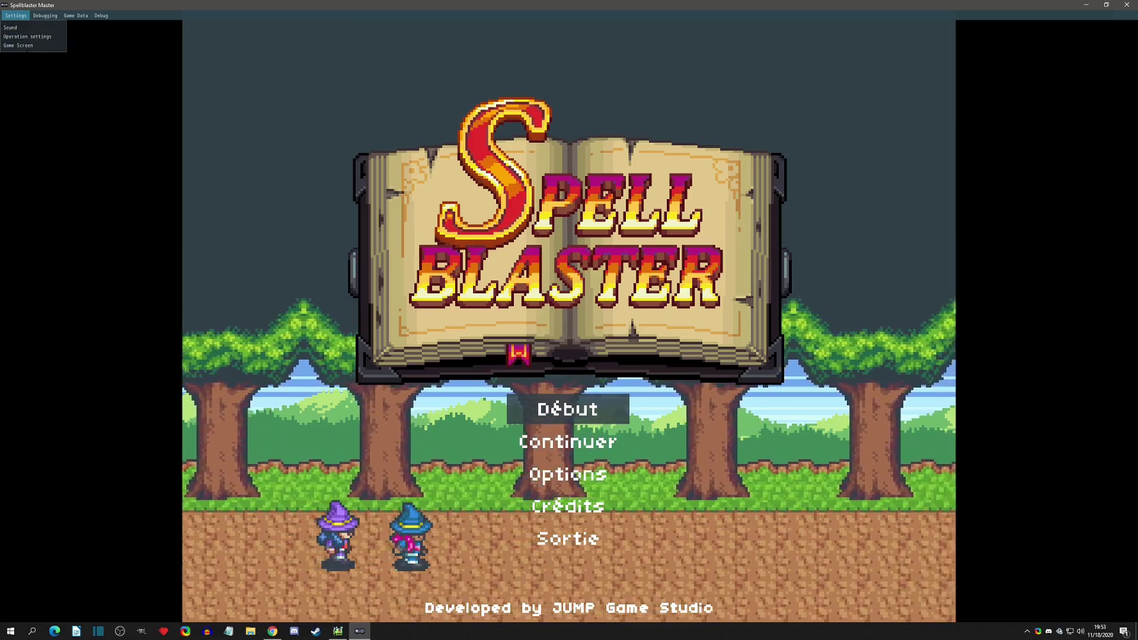
left_click(26, 25)
left_click(90, 197)
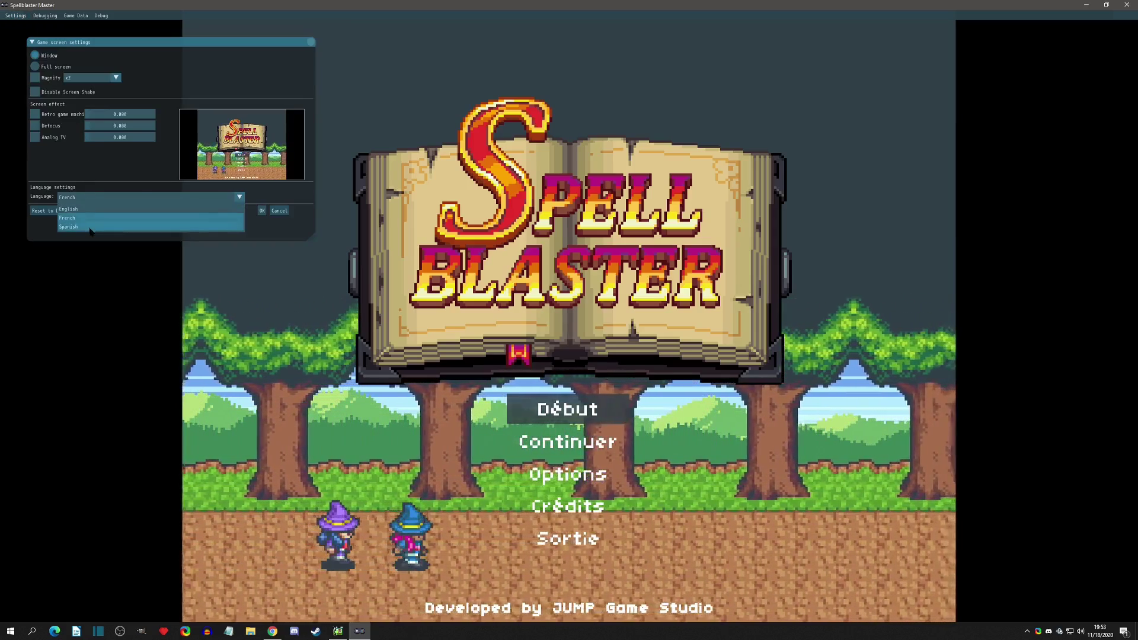
left_click(91, 227)
left_click(261, 211)
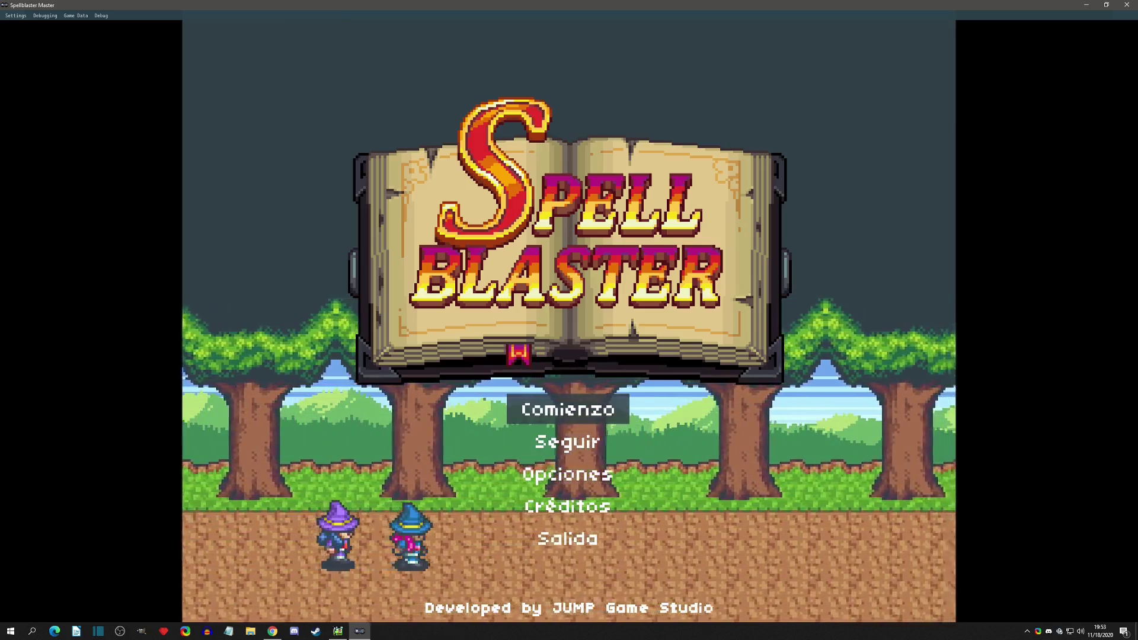
left_click(16, 15)
left_click(27, 26)
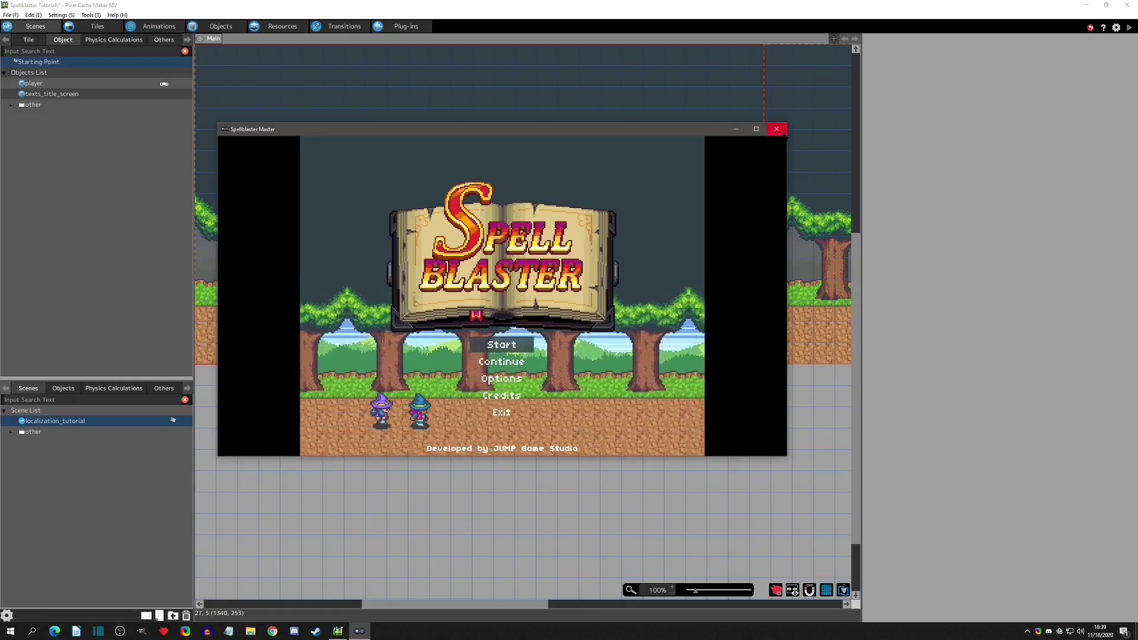
Close the preview and open Project Settings scrolled to the Main Language dropdown.
left_click(776, 128)
left_click(61, 15)
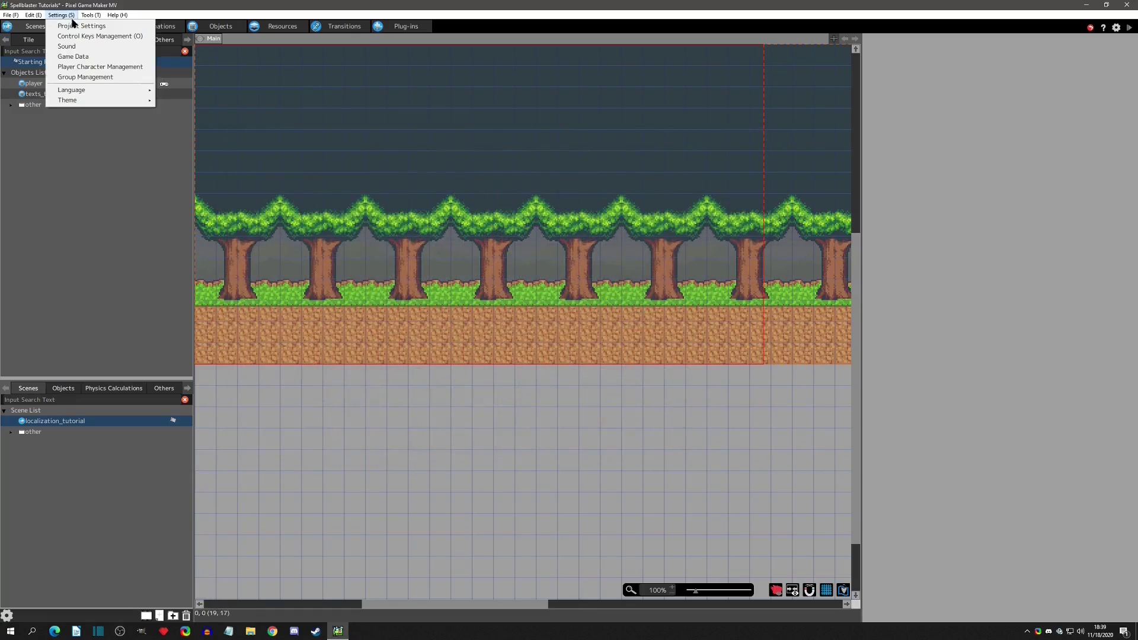
left_click(74, 27)
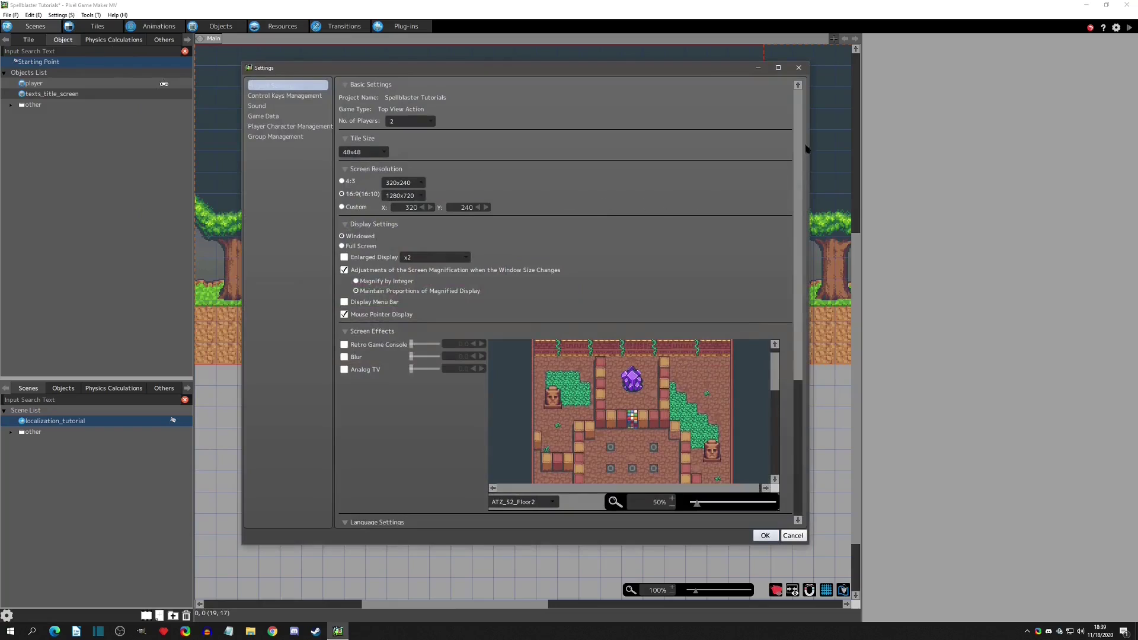
left_click_drag(799, 113, 801, 310)
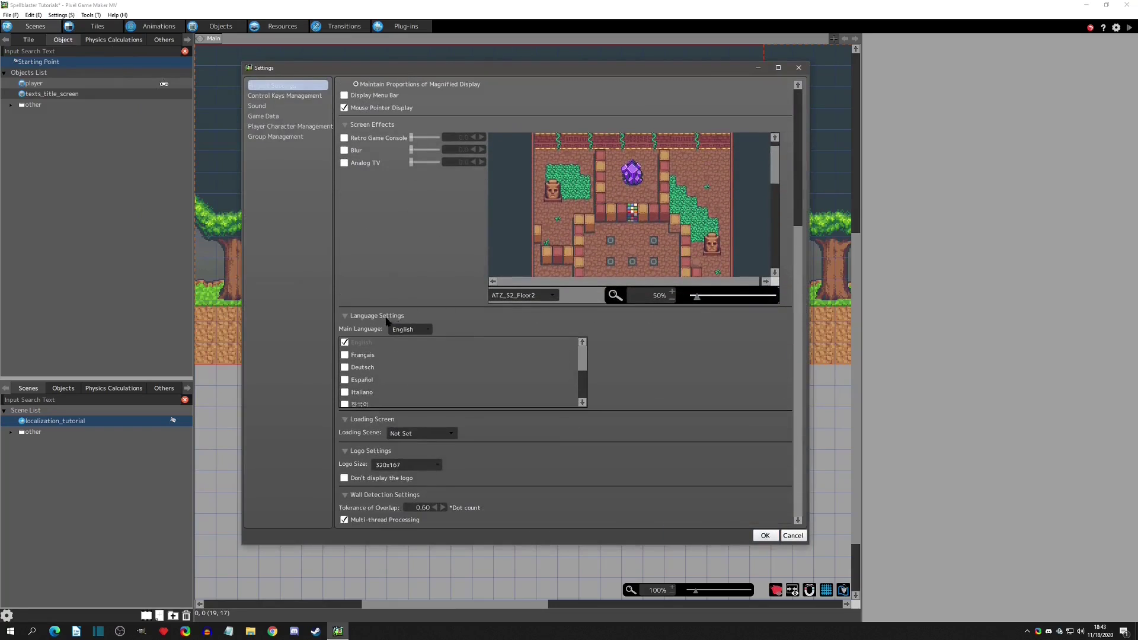
left_click(427, 330)
mouse_move(584, 356)
left_mouse_down()
mouse_move(582, 389)
mouse_move(591, 348)
left_mouse_up()
Close settings, open the main_options_with_save text resource, and reopen Project Settings.
left_click(764, 535)
left_click(290, 32)
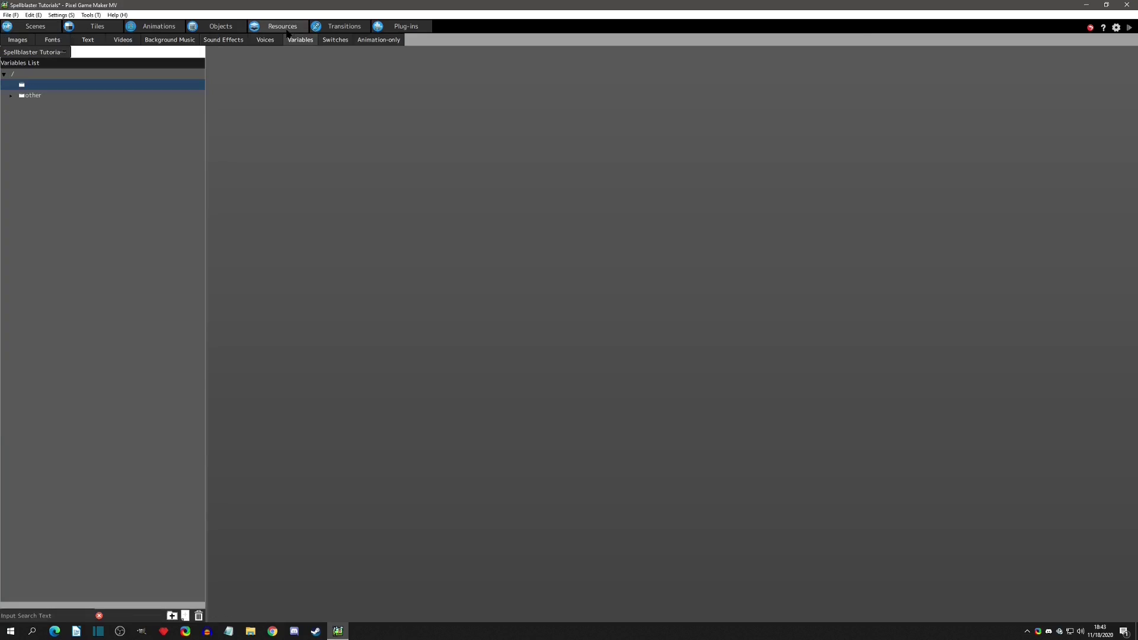
left_click(91, 38)
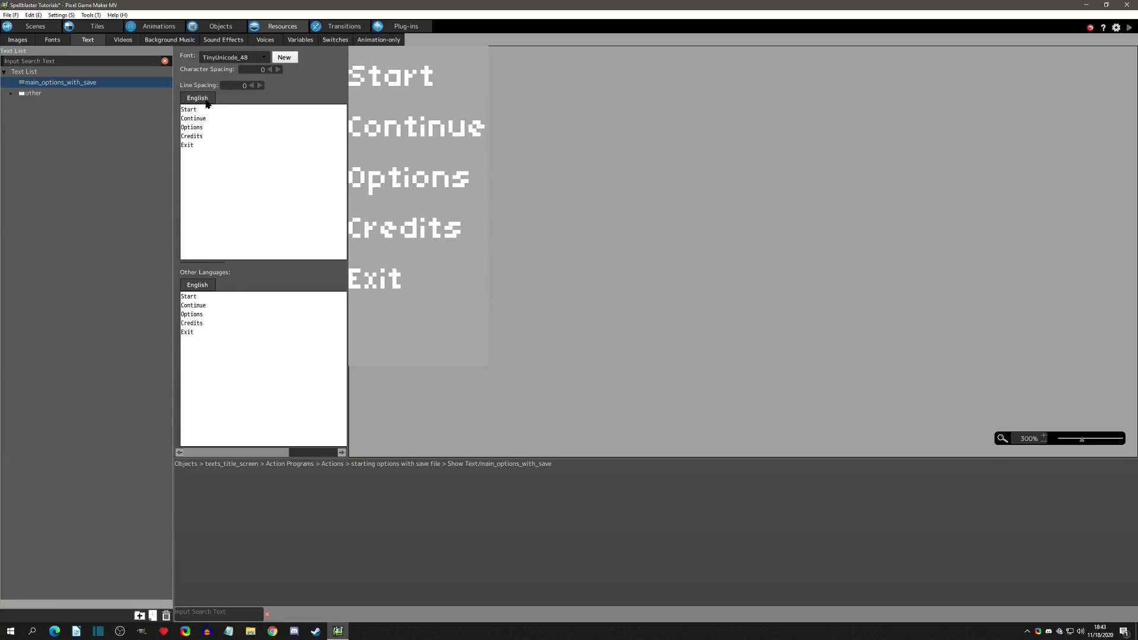
left_click(61, 15)
left_click(67, 26)
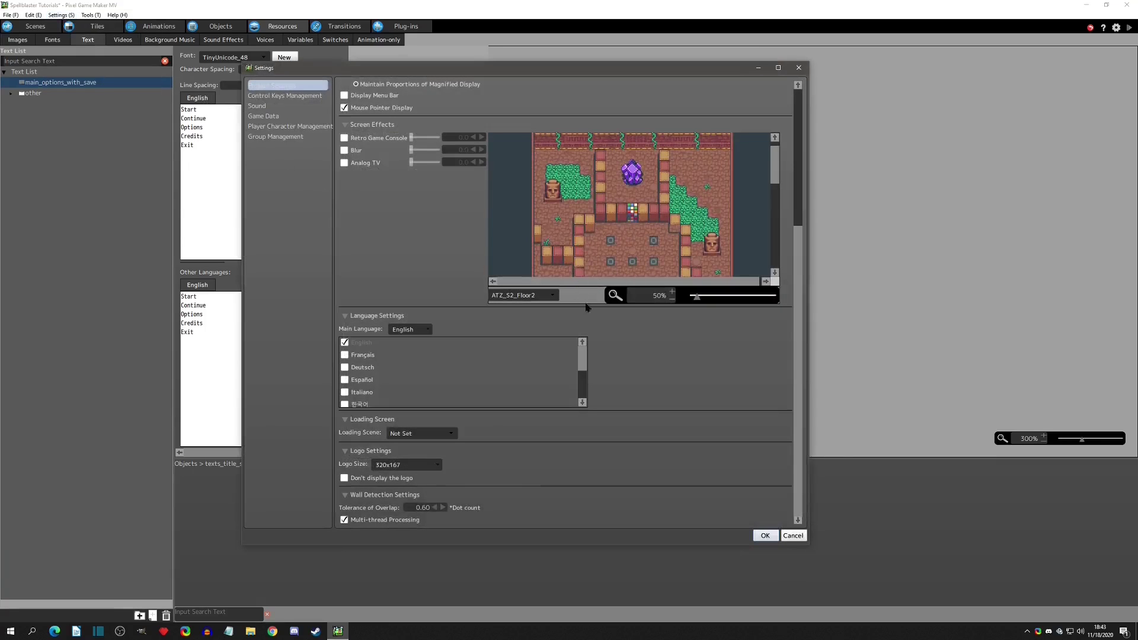
Enable Français and Español as project languages, keeping English ticked as the main language.
left_click(346, 356)
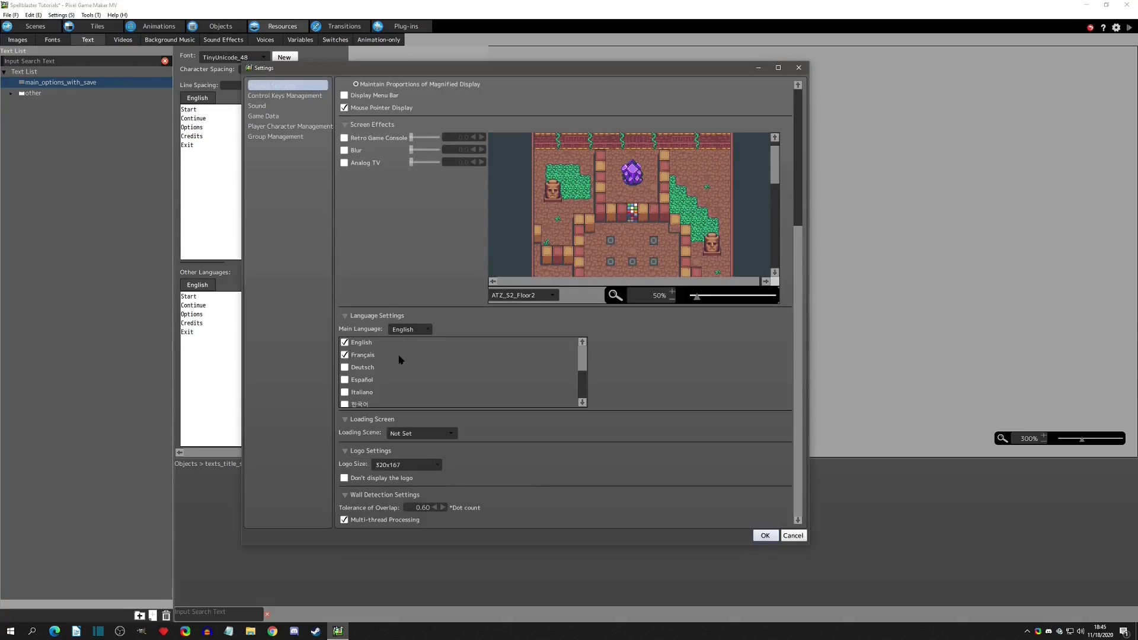
left_click(345, 380)
left_click(345, 343)
left_click(422, 331)
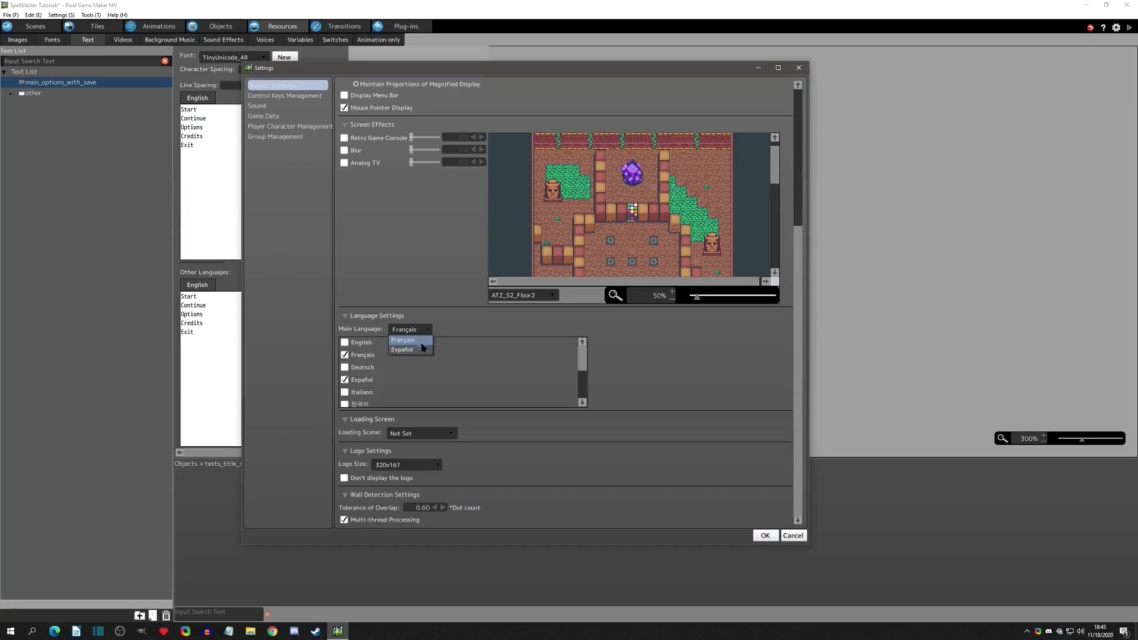
left_click(414, 341)
left_click(345, 342)
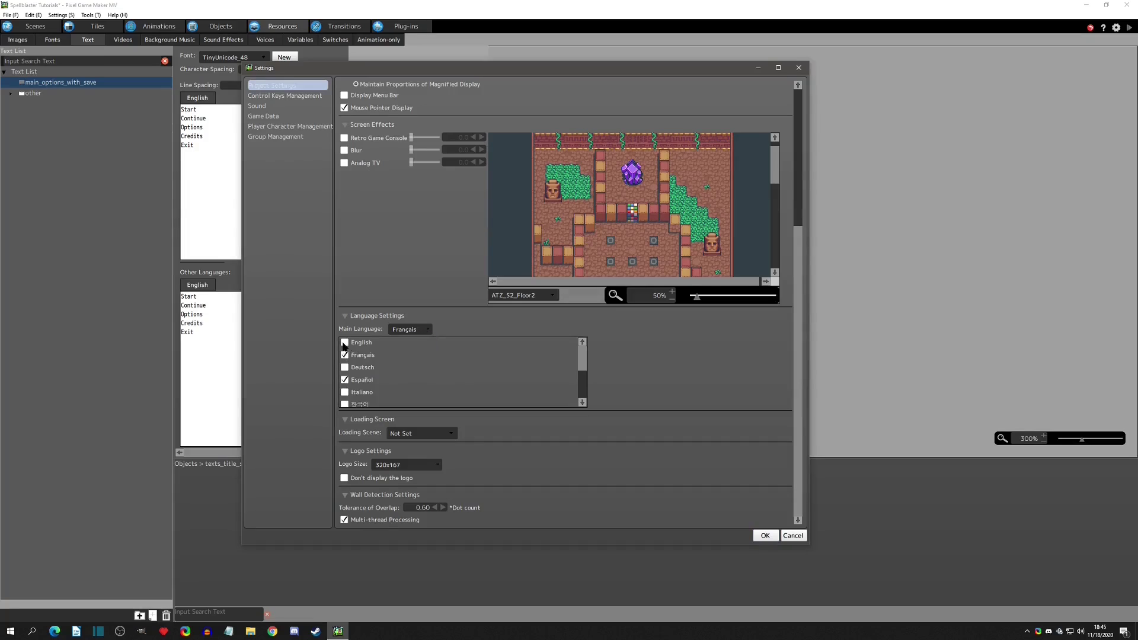
left_click(415, 330)
left_click(418, 341)
left_click(766, 538)
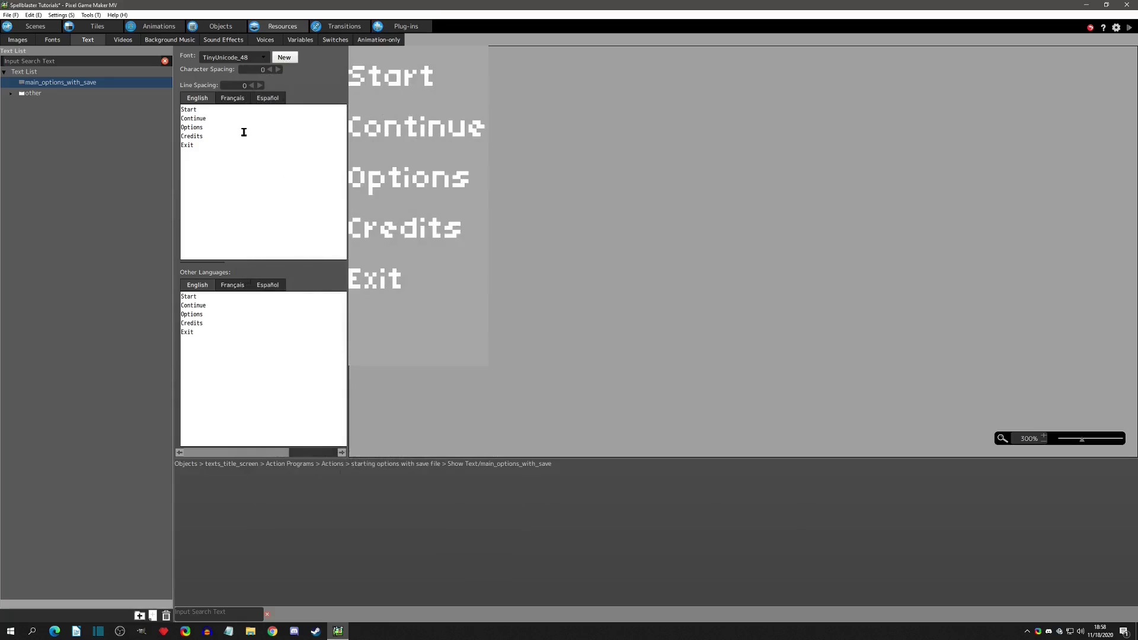
Empty the Français menu text and select all the English menu lines.
left_click(237, 101)
left_click(270, 105)
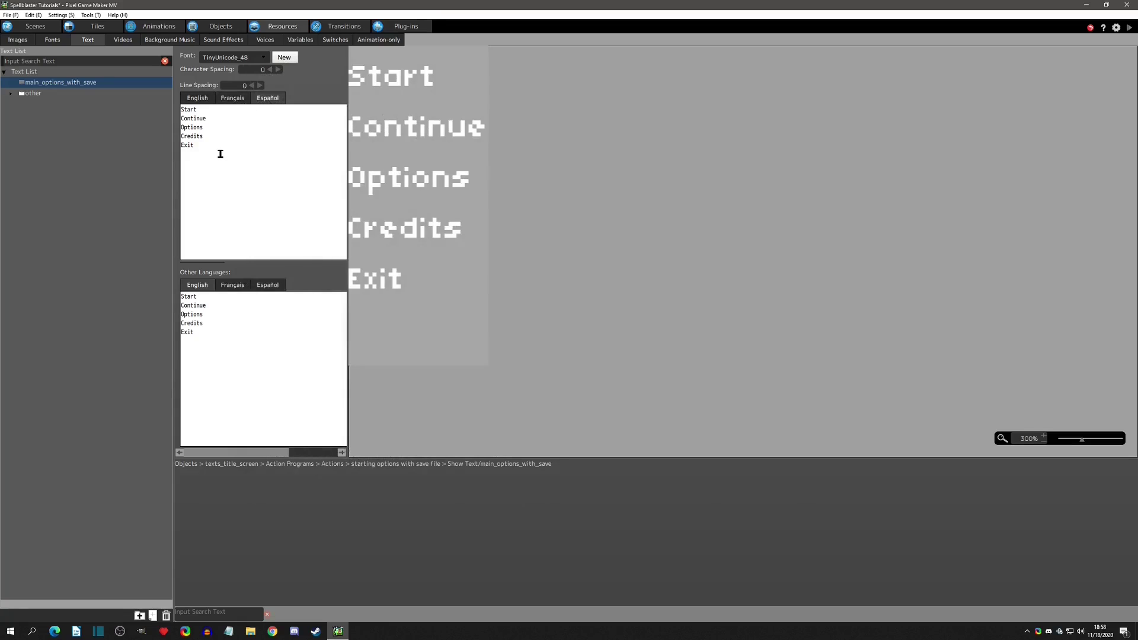
left_click(235, 101)
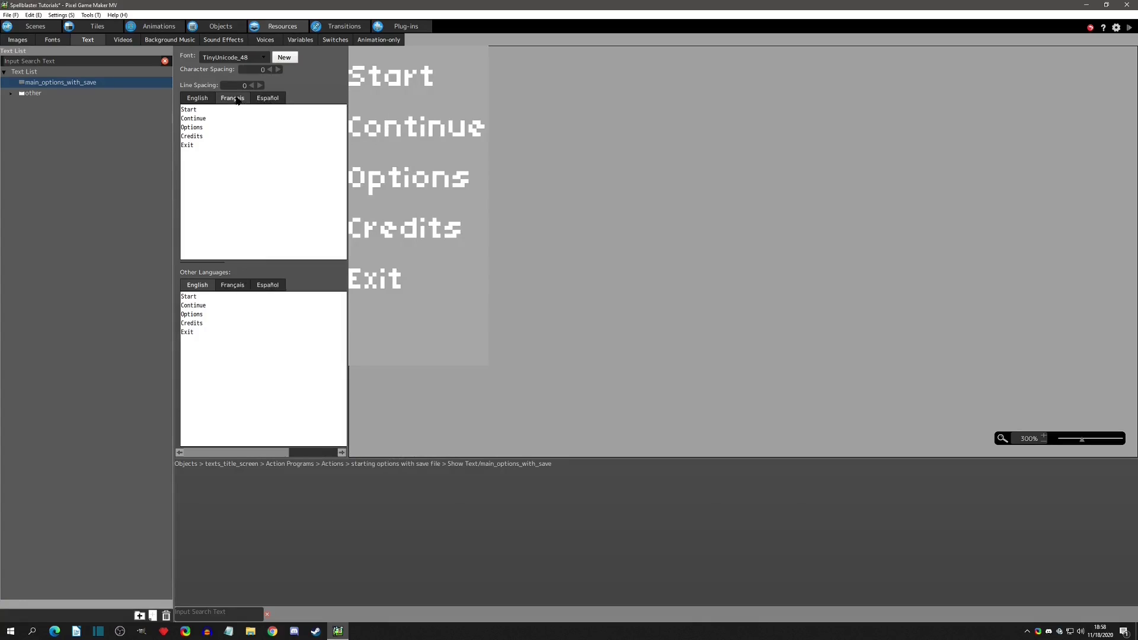
key("ctrl+a")
key("Delete")
left_click(192, 99)
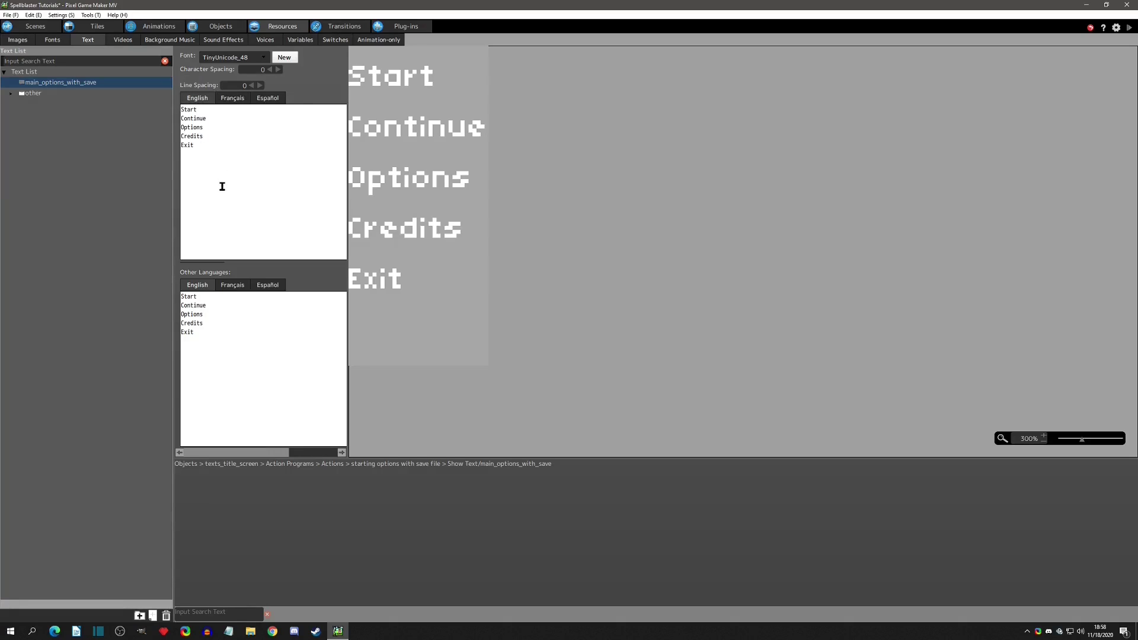
key("ctrl+a")
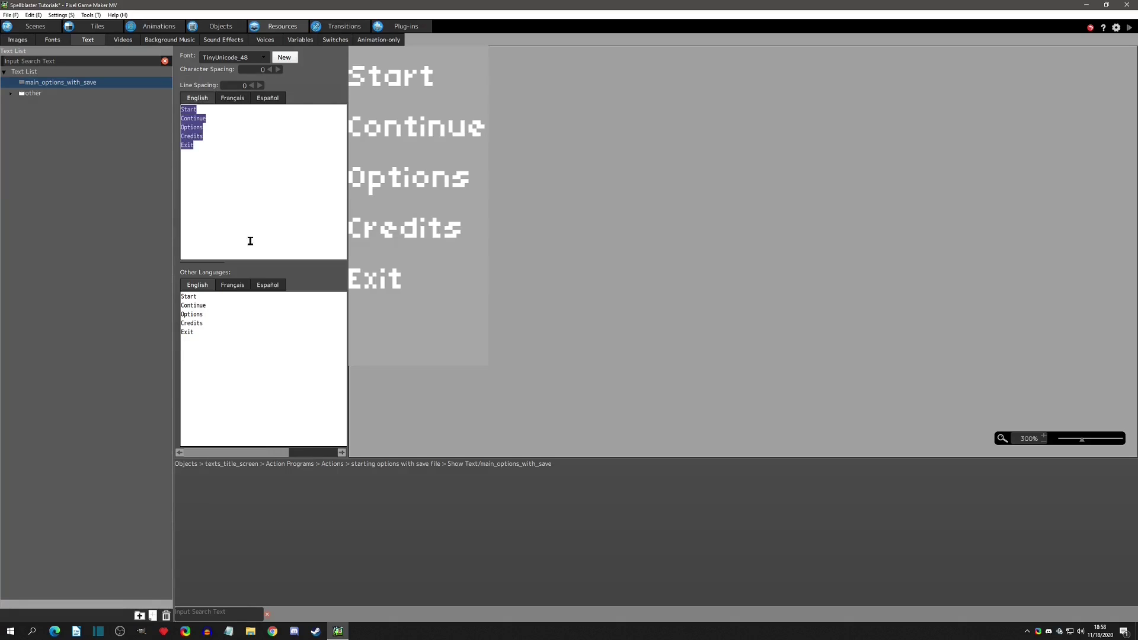
Review the Spanish, French and English menu versions, then switch to Google Translate.
left_click(269, 101)
key("ctrl+a")
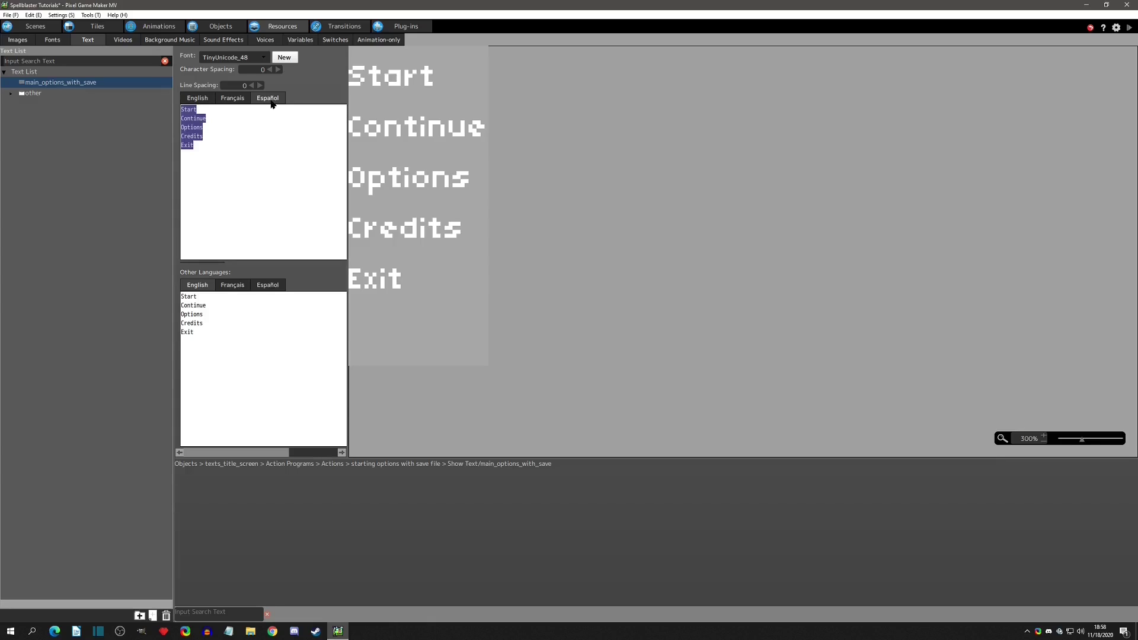
left_click(235, 98)
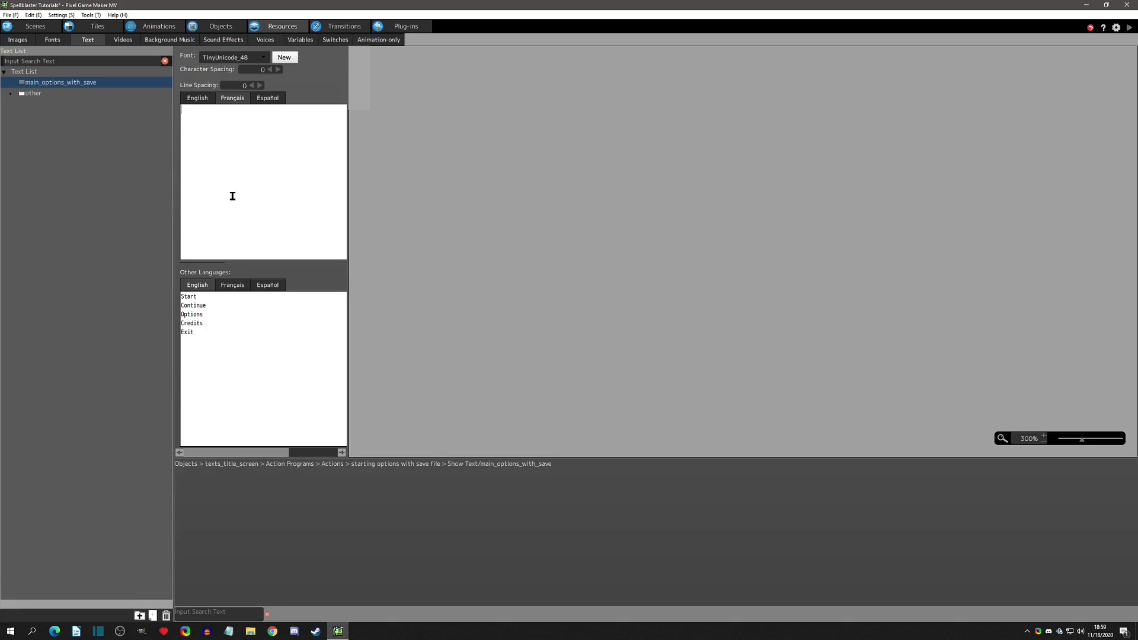
left_click(201, 99)
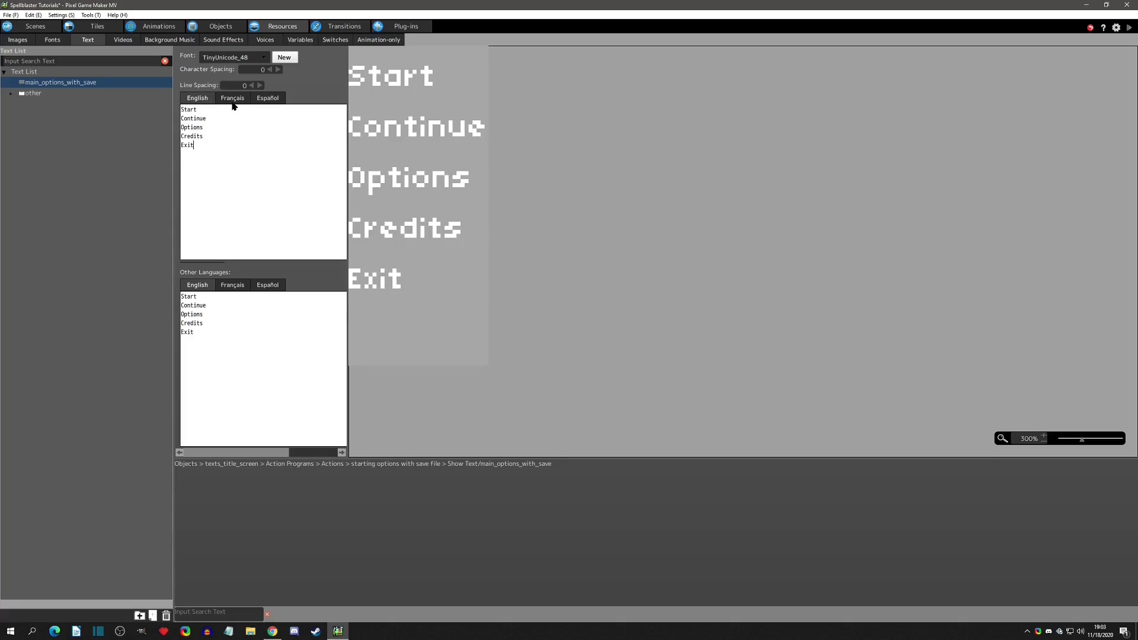
left_click(232, 99)
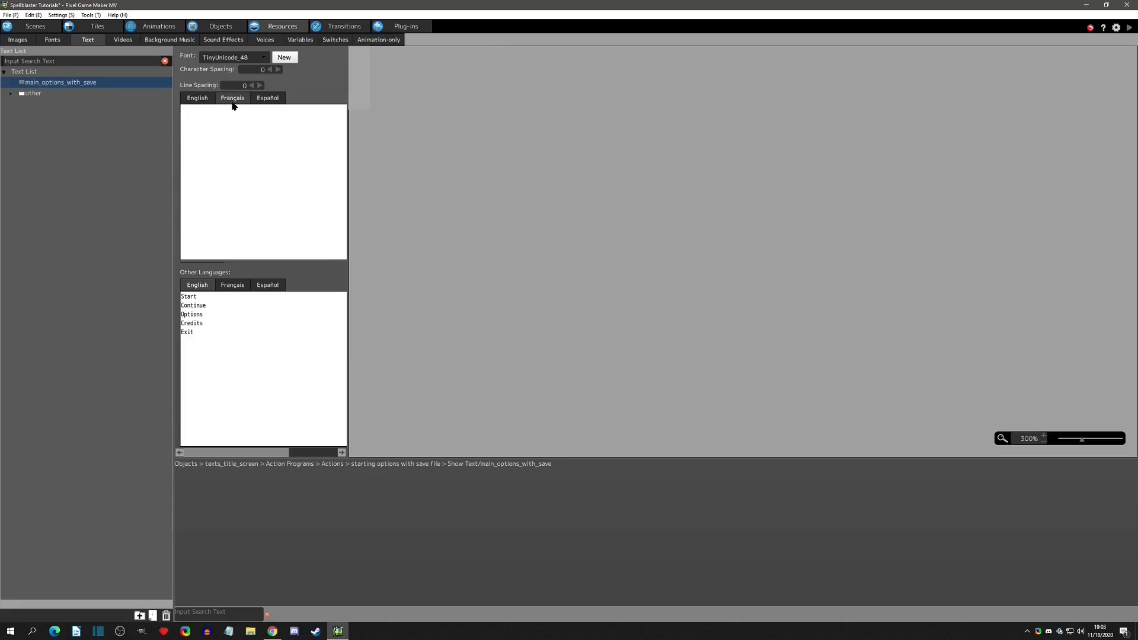
left_click(263, 101)
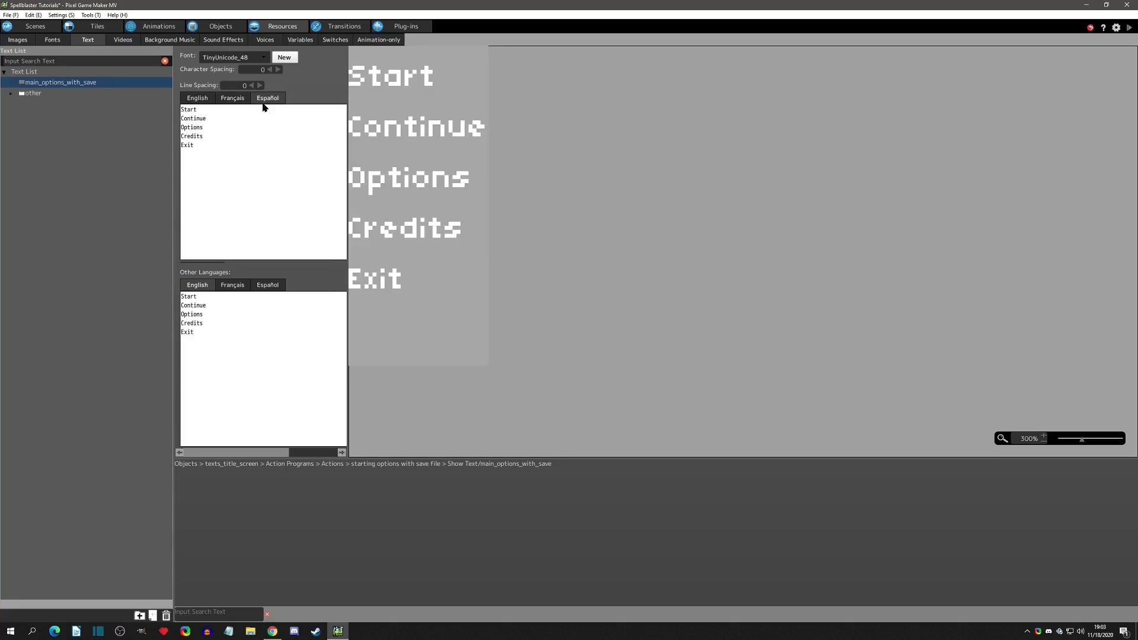
left_click(272, 631)
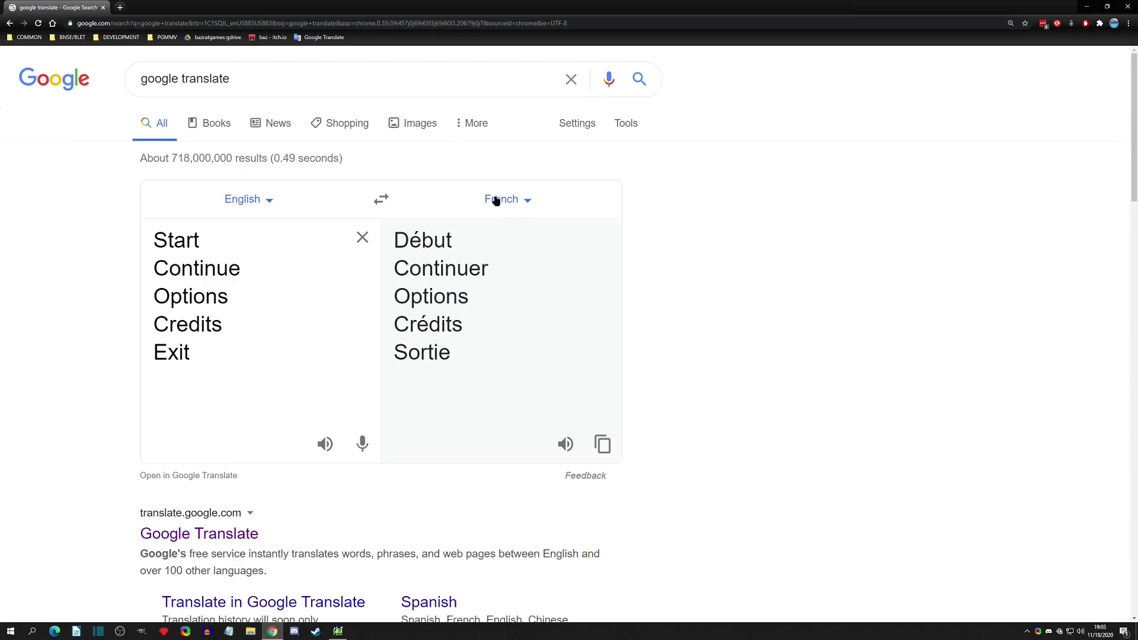
Paste the French translation (Début, Continuer, Options, Crédits, Sortie) into the Français menu text.
left_click(604, 446)
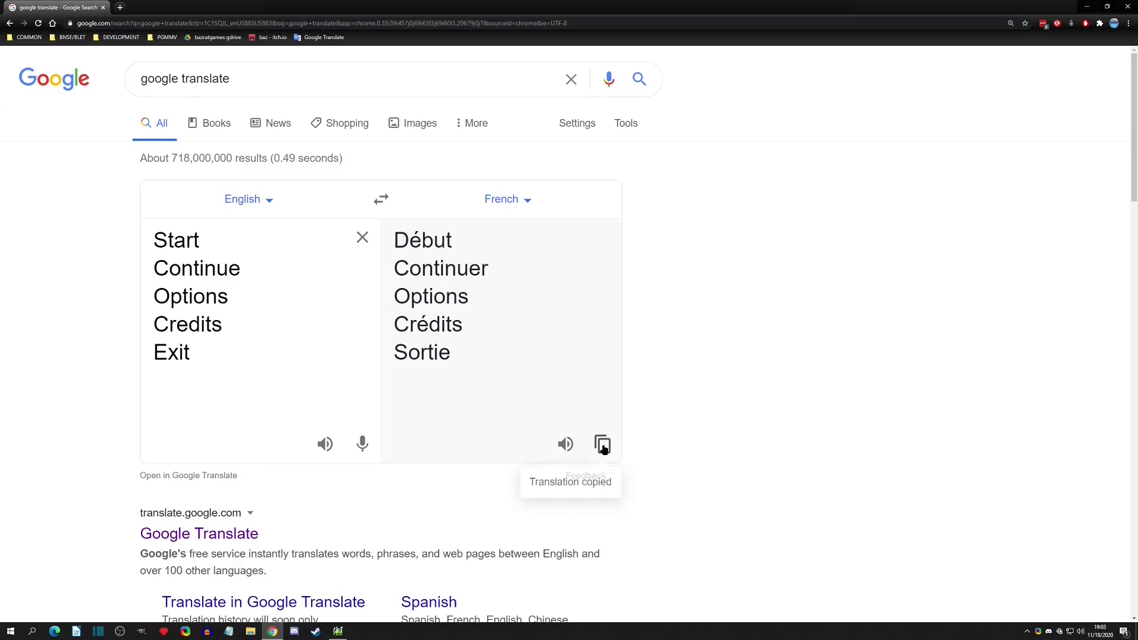
left_click(337, 630)
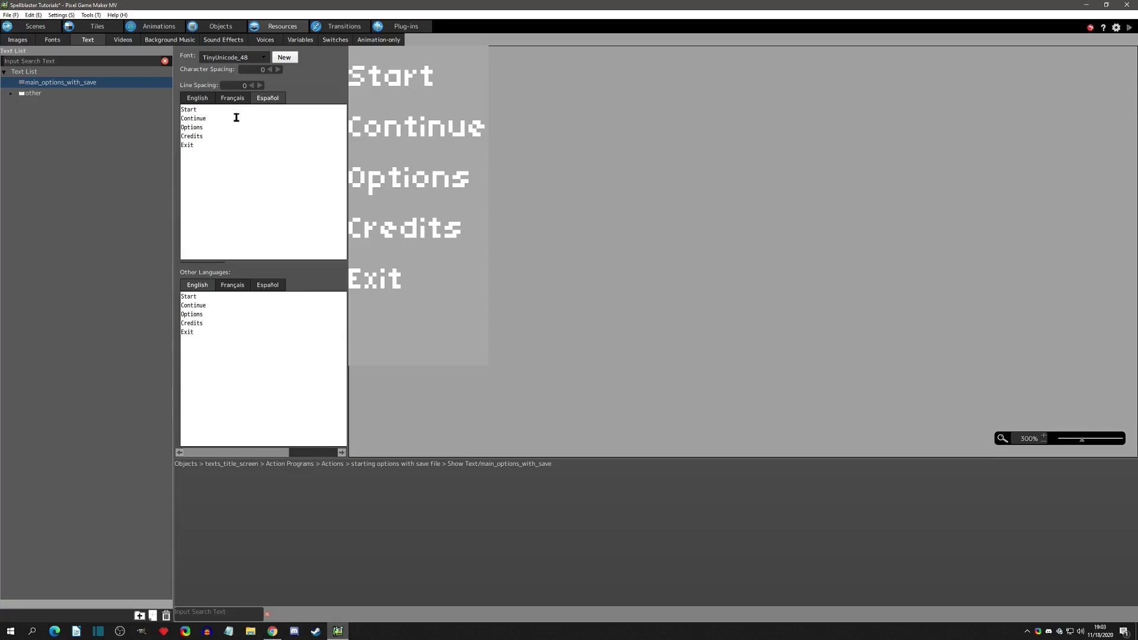
left_click(234, 97)
left_click(211, 130)
key("ctrl+v")
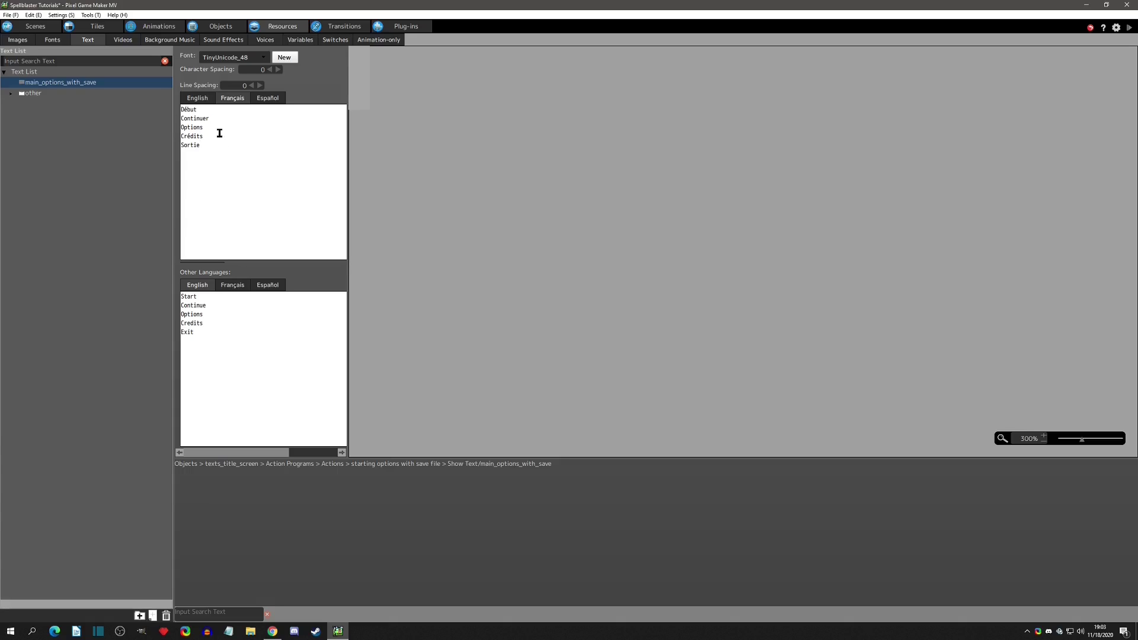
left_click(268, 99)
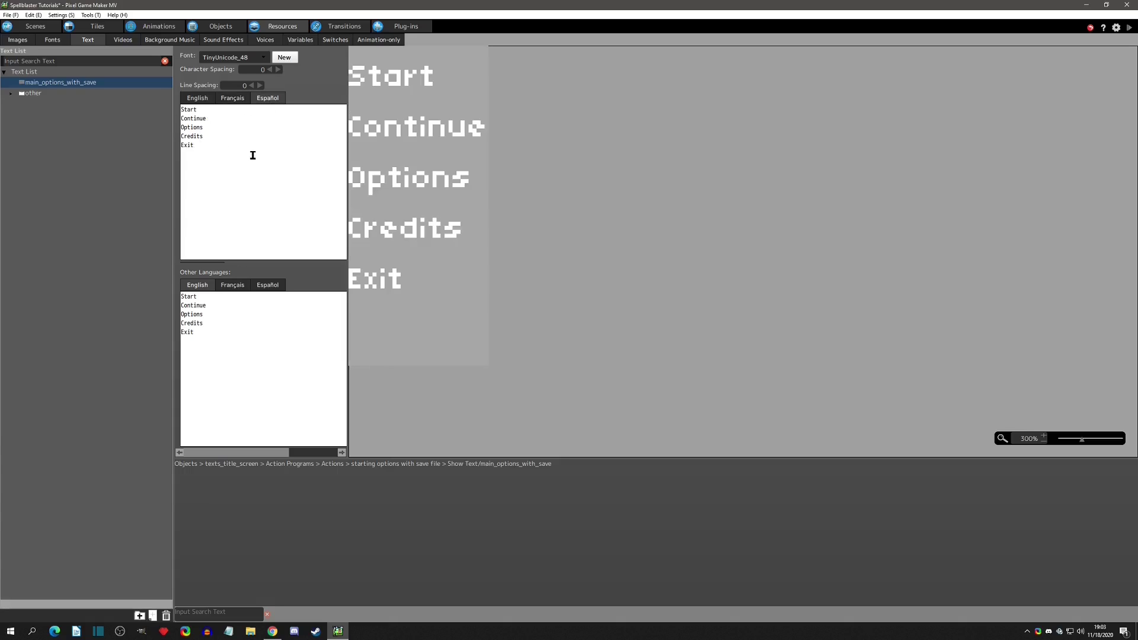
Change Google Translate's target language to Spanish and copy the translated menu.
left_click(272, 632)
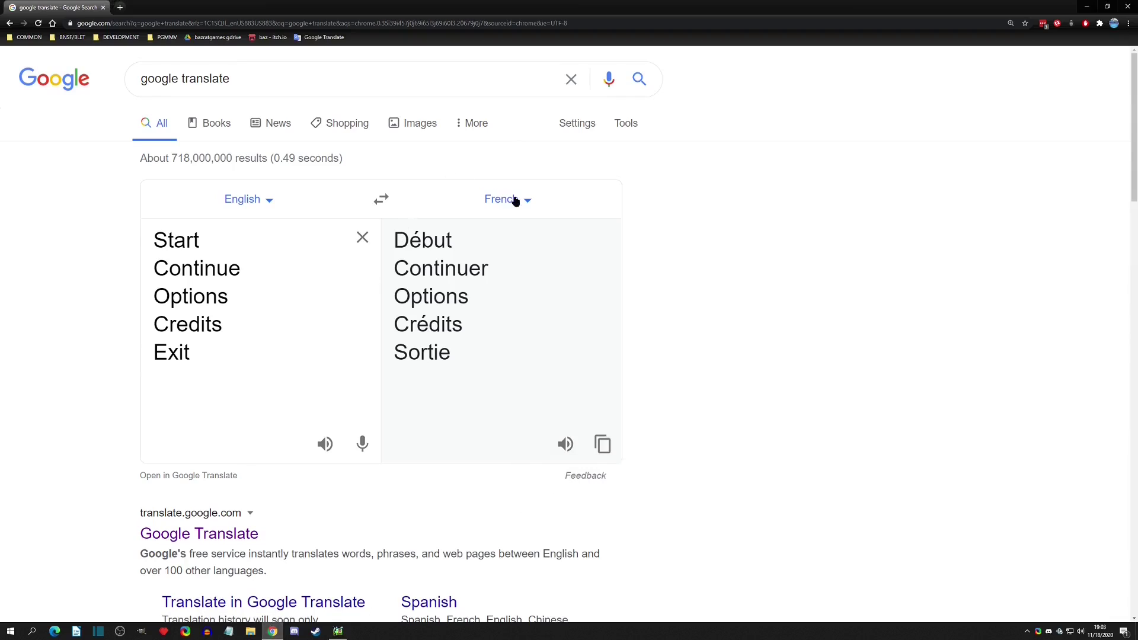
left_click(515, 198)
type("spanish")
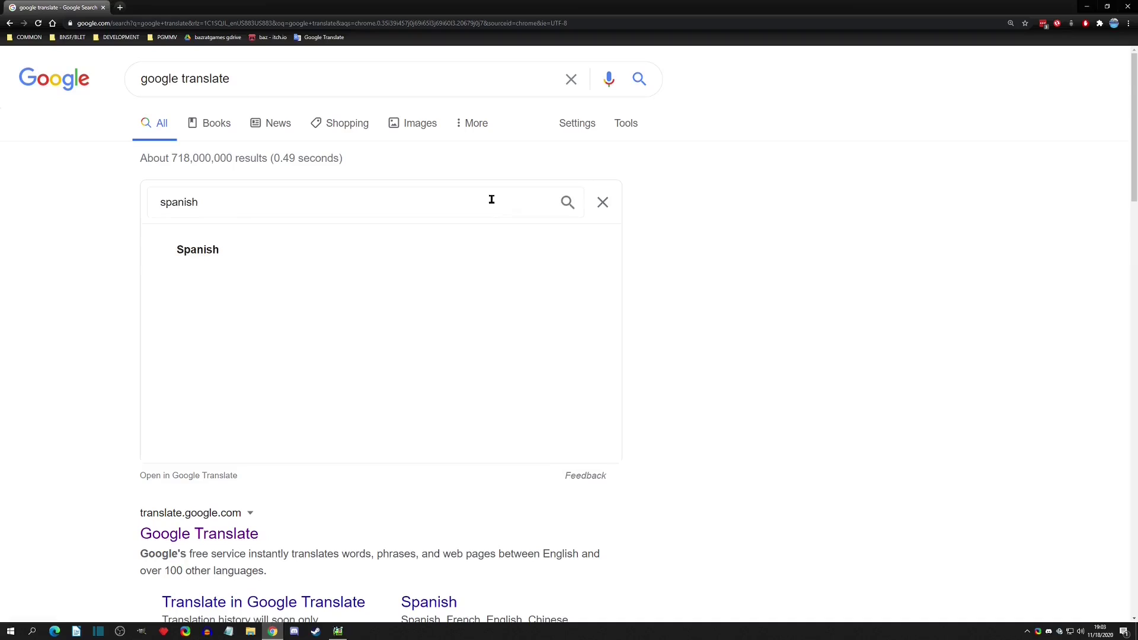
left_click(215, 251)
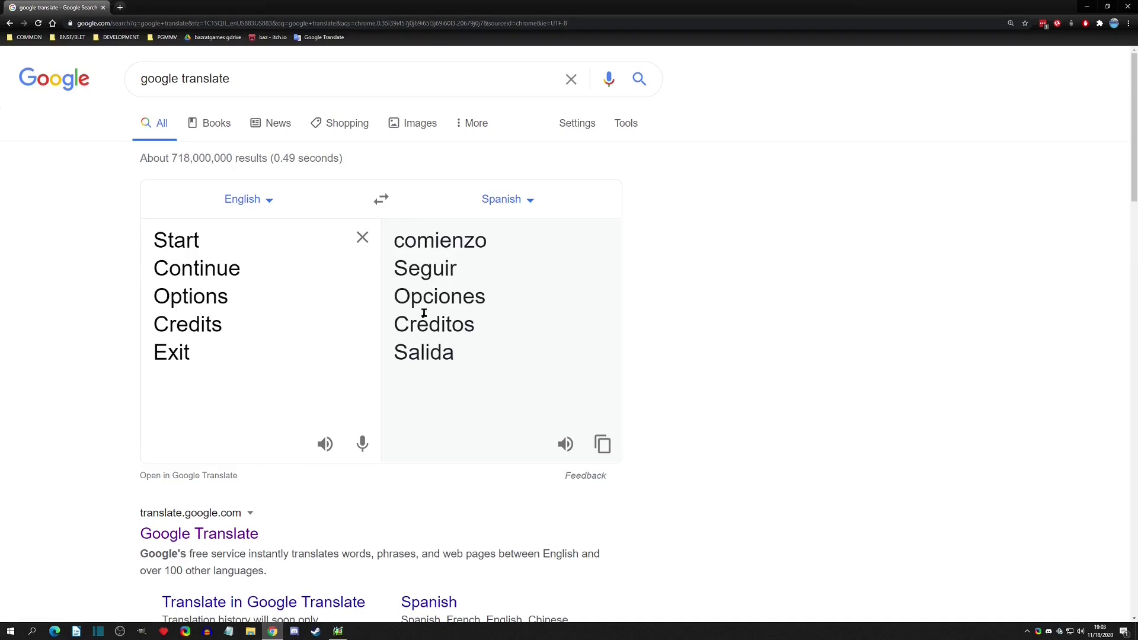
left_click(602, 445)
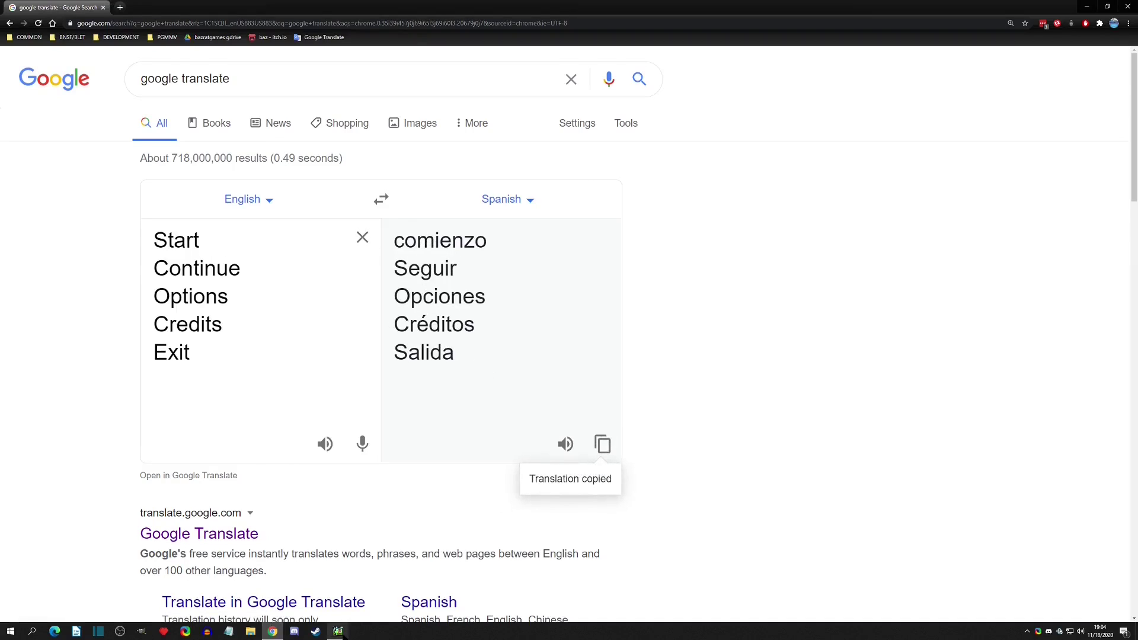
Replace the Español menu text with Comienzo, Seguir, Opciones, Créditos, Salida and start a test play.
left_click(338, 631)
left_click_drag(203, 176, 142, 81)
key("ctrl+v")
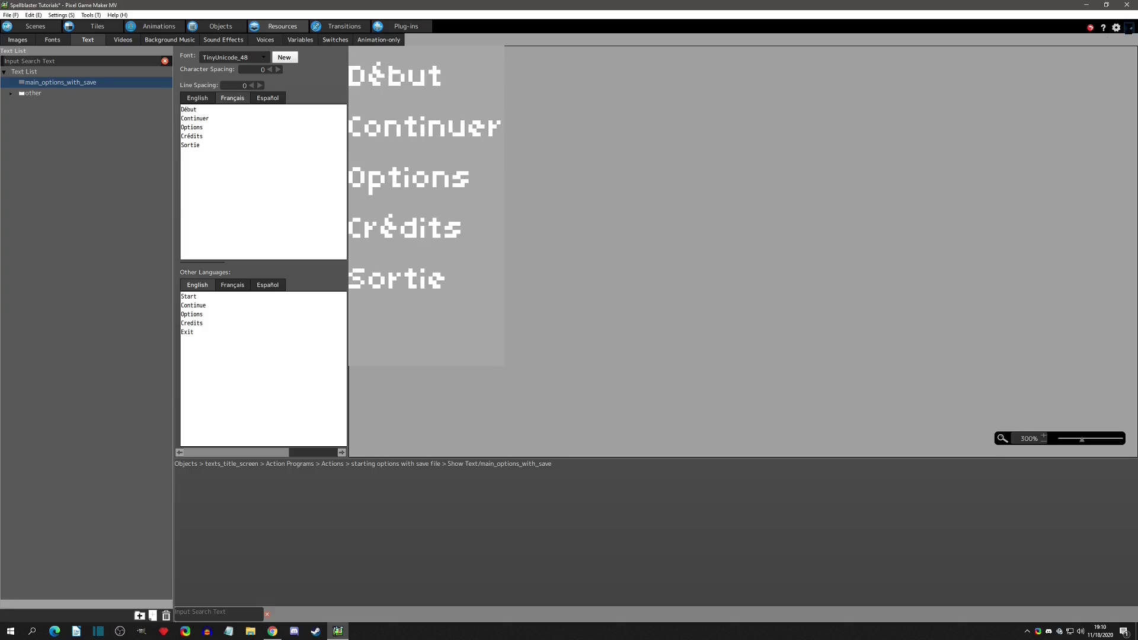
left_click(1129, 27)
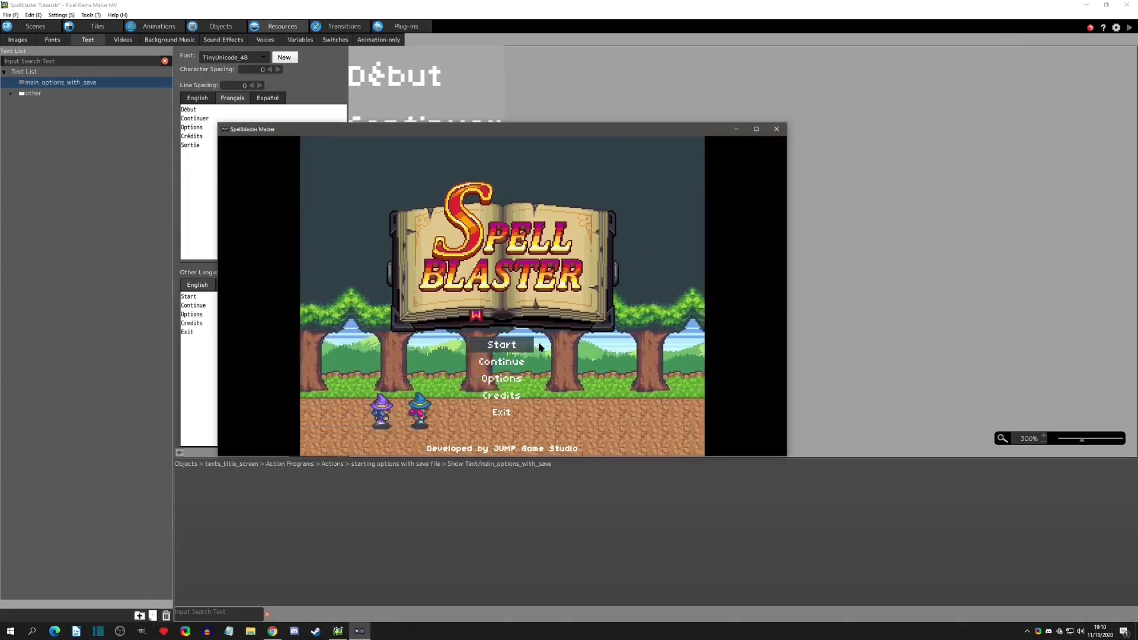
Set Main Language to Français in game settings and launch a new test play.
left_click(777, 129)
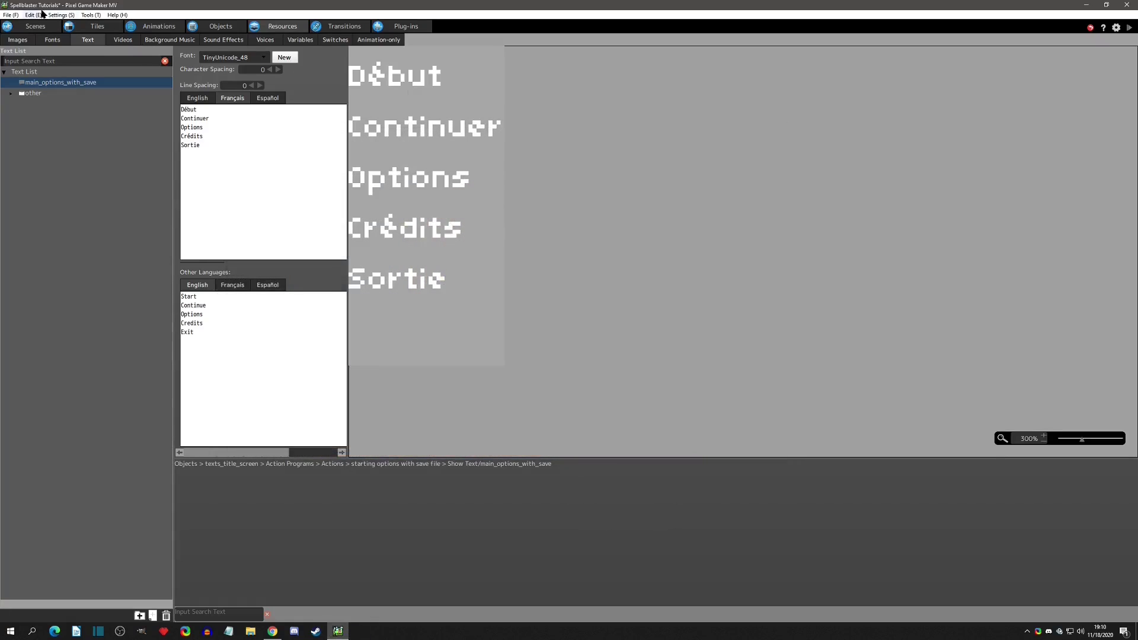
left_click(59, 15)
left_click(65, 25)
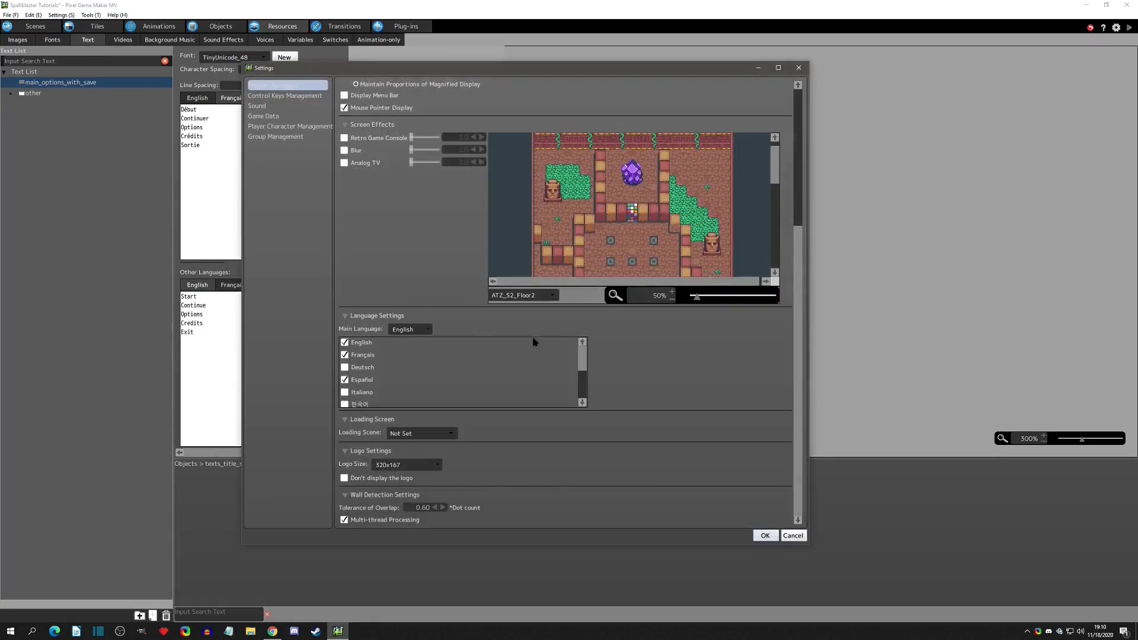
left_click(418, 334)
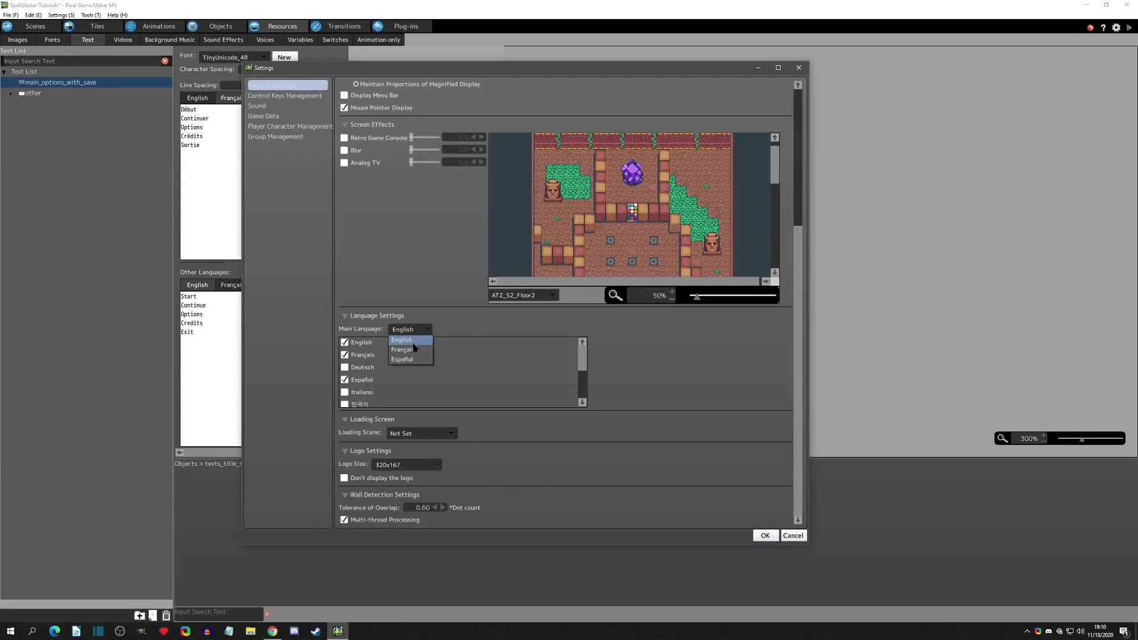
left_click(767, 536)
left_click(1129, 29)
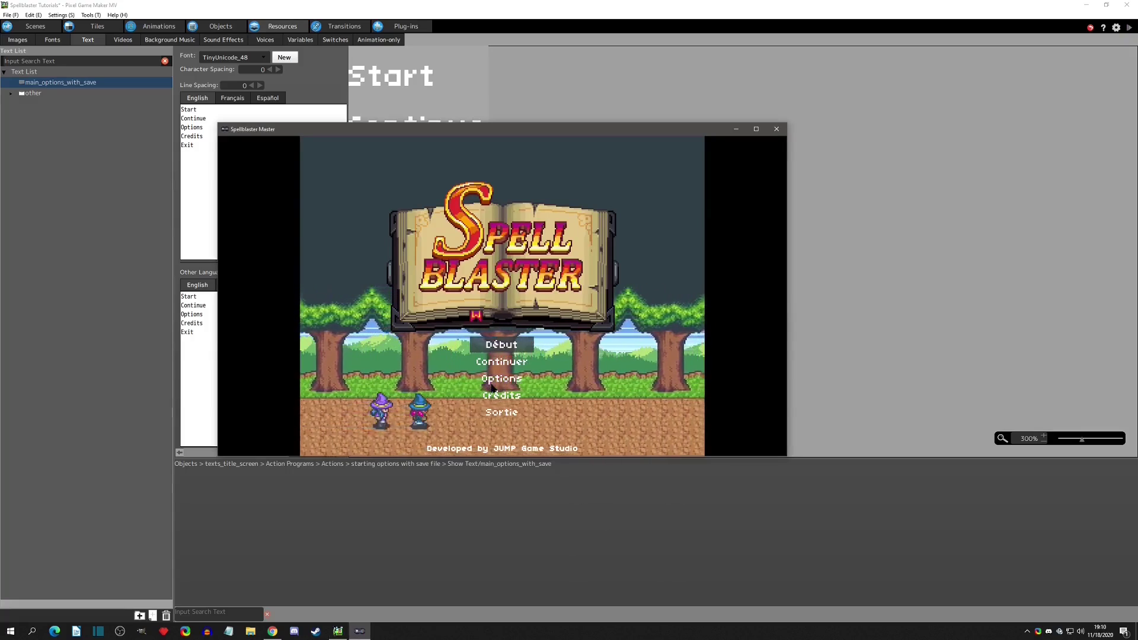
Switch the test game's display language to Spanish.
left_click(234, 142)
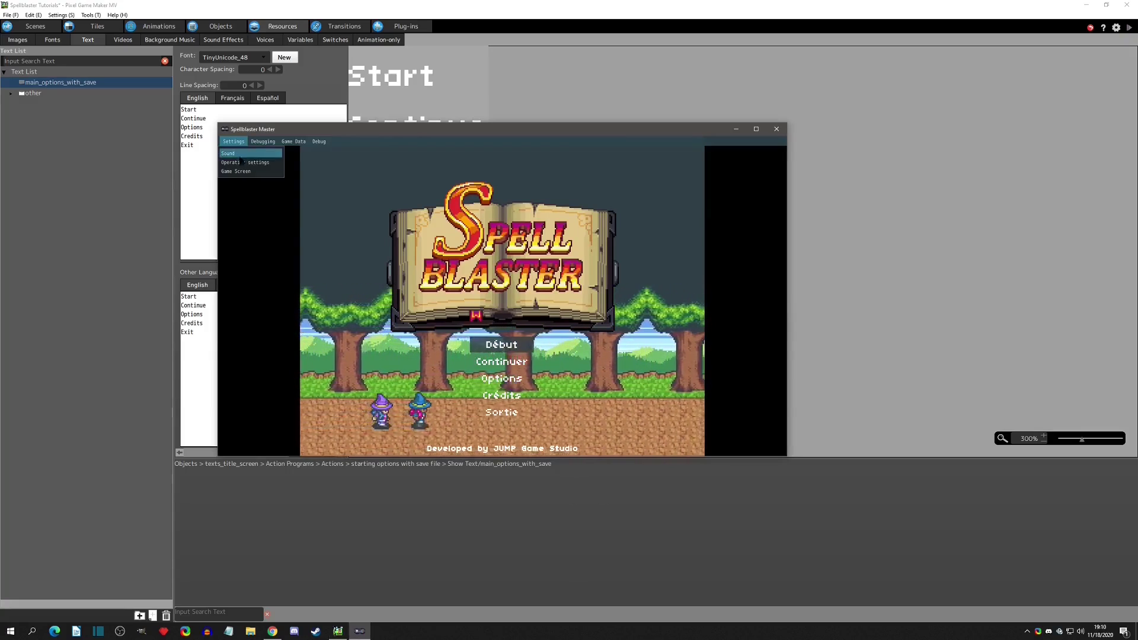
left_click(276, 172)
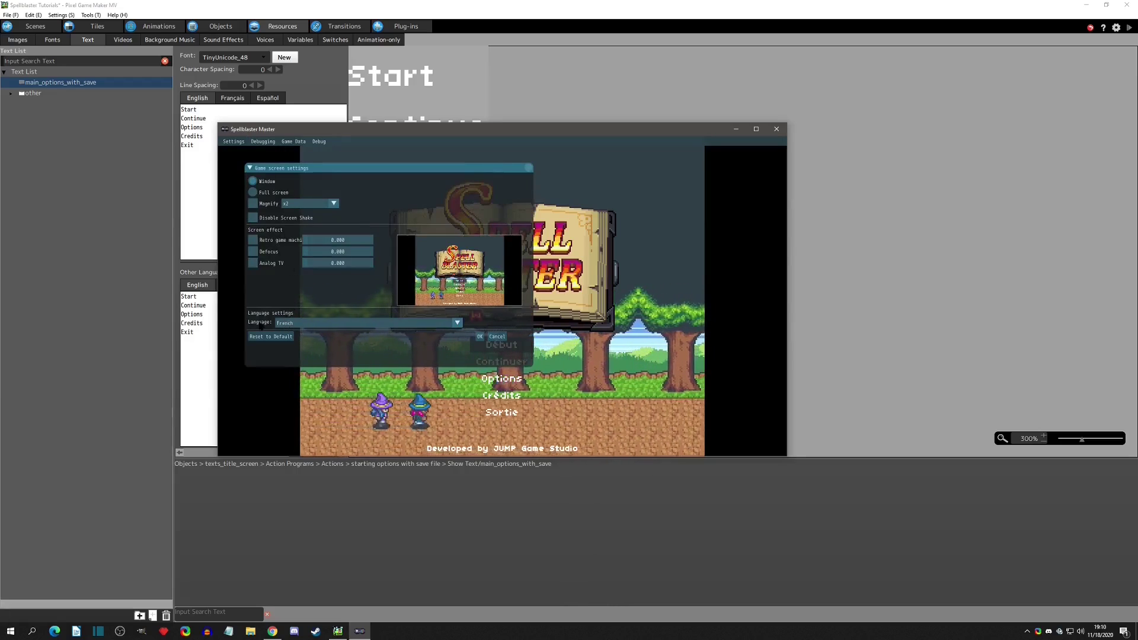
left_click(285, 324)
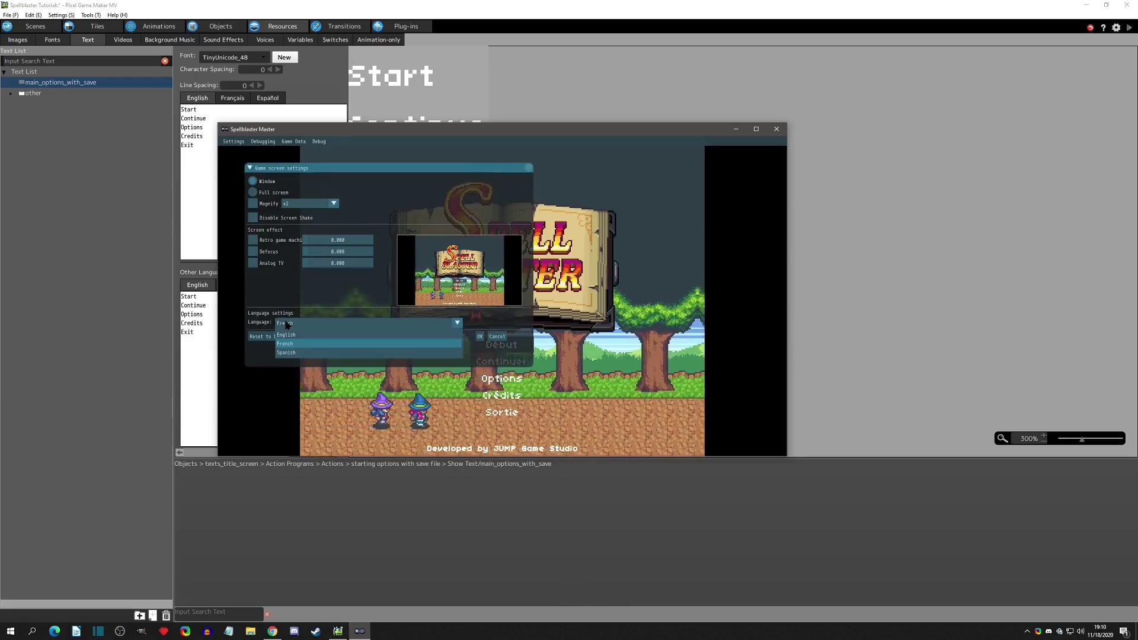
left_click(286, 352)
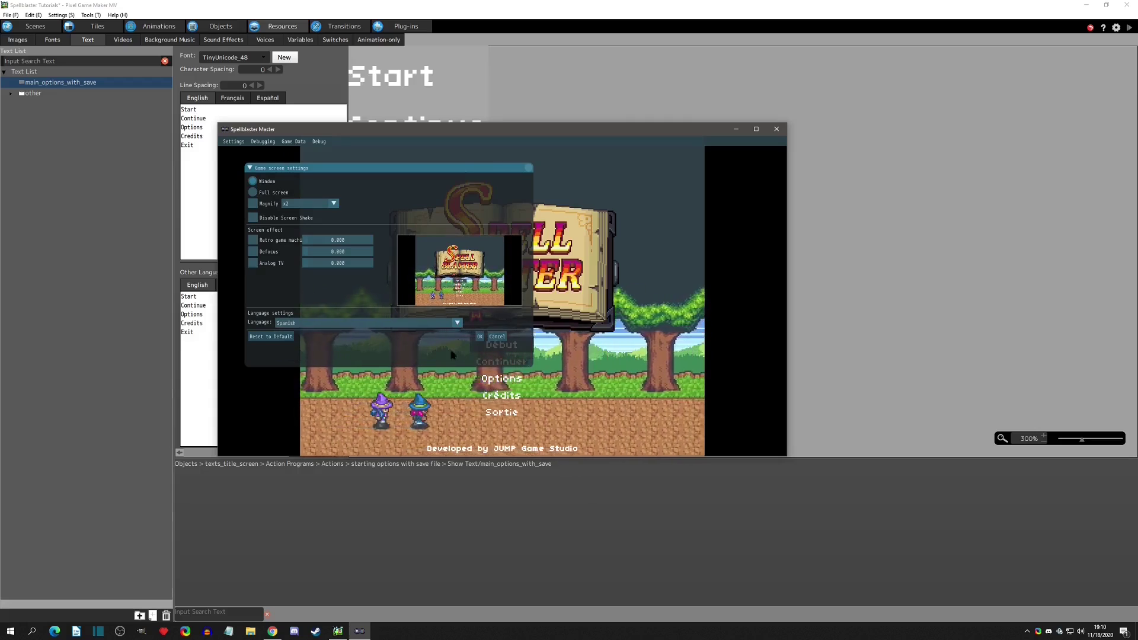
left_click(479, 336)
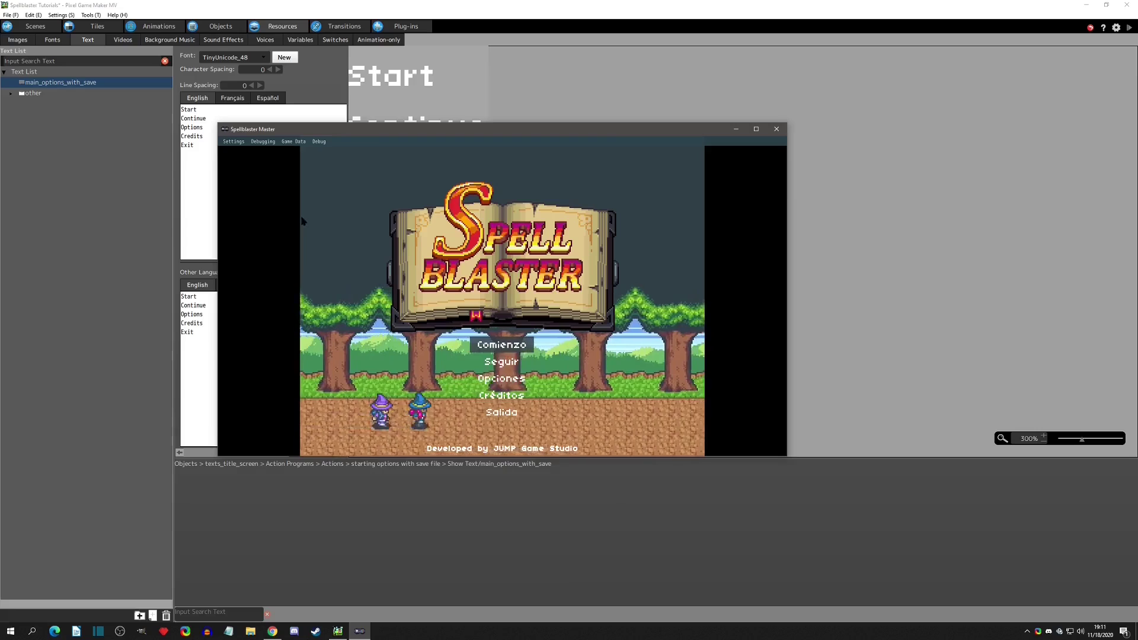
Switch the test game's display language back to French and recheck the Game Screen settings.
left_click(231, 142)
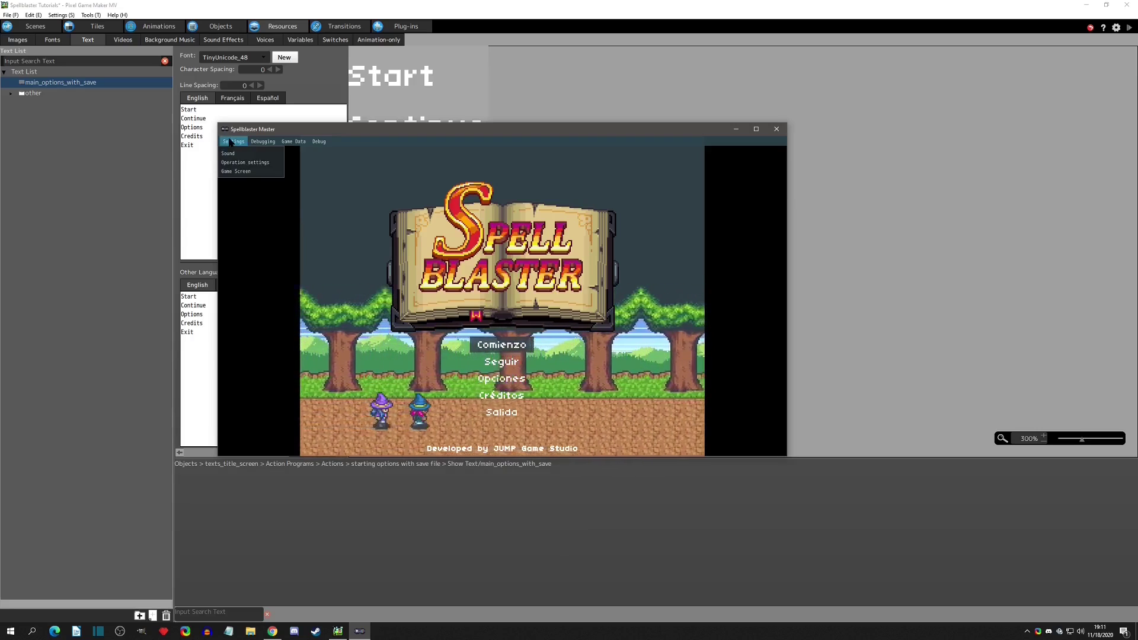
left_click(241, 172)
left_click(338, 324)
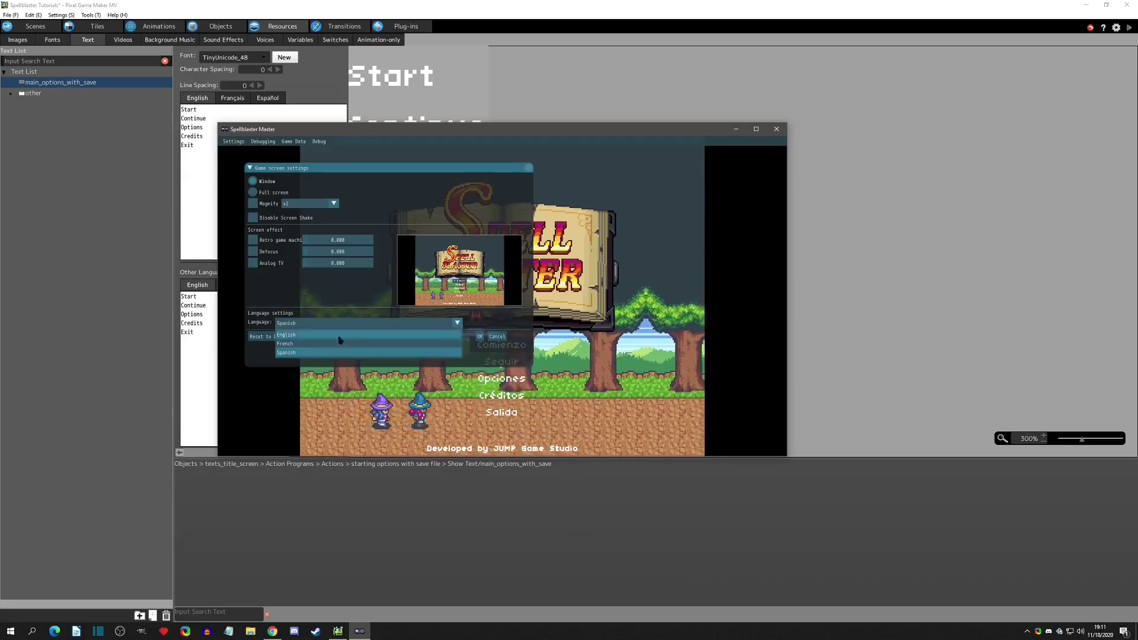
left_click(317, 345)
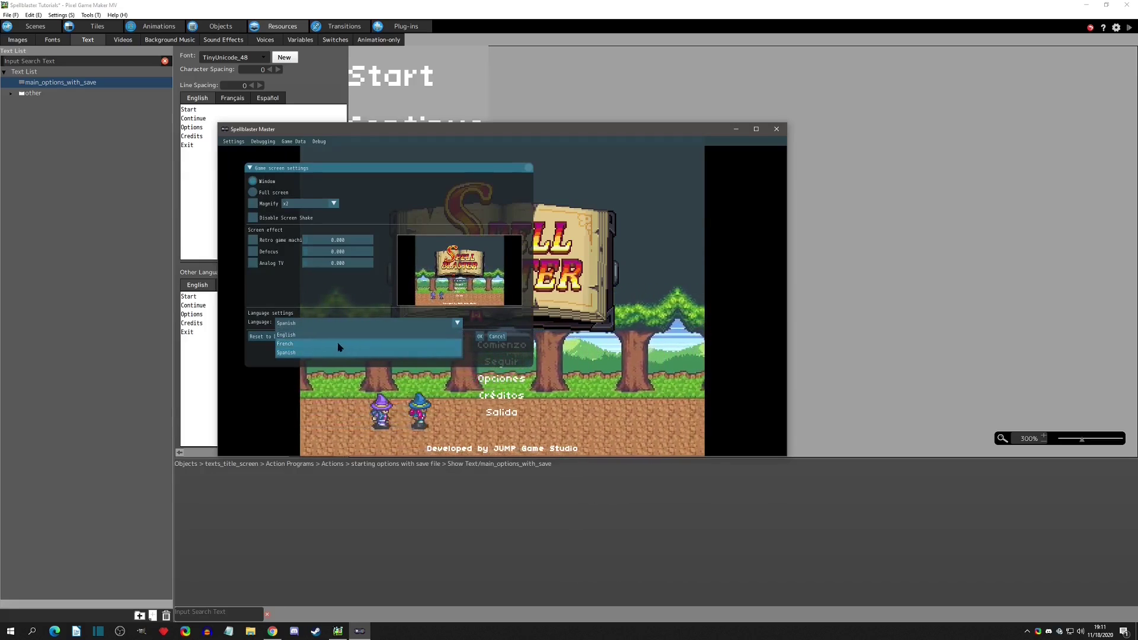
left_click(480, 336)
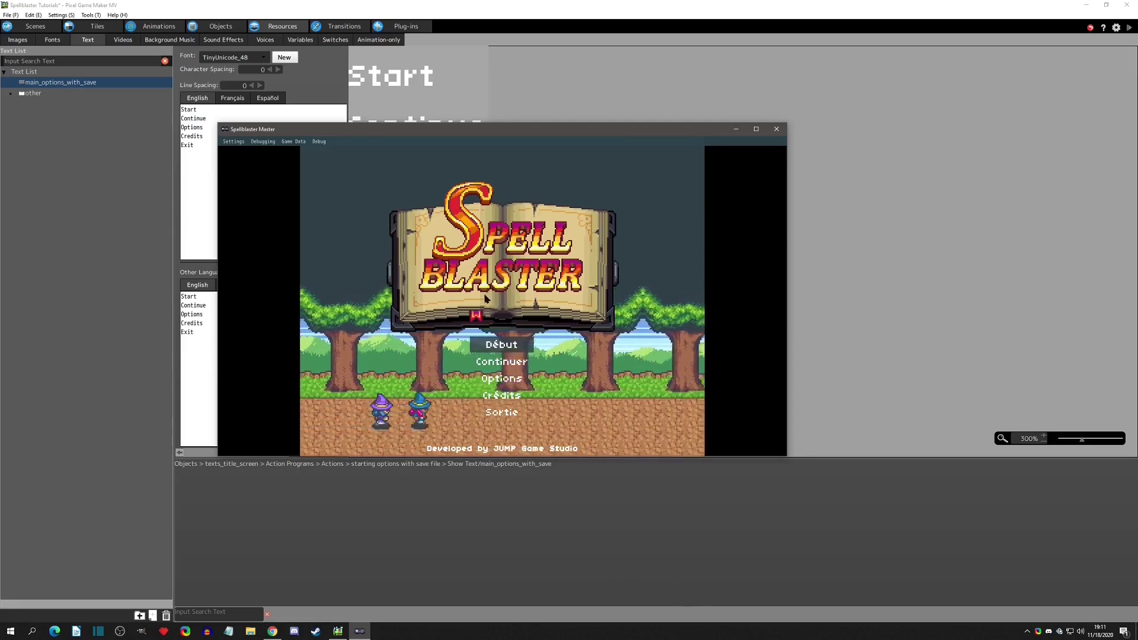
left_click(233, 141)
left_click(241, 171)
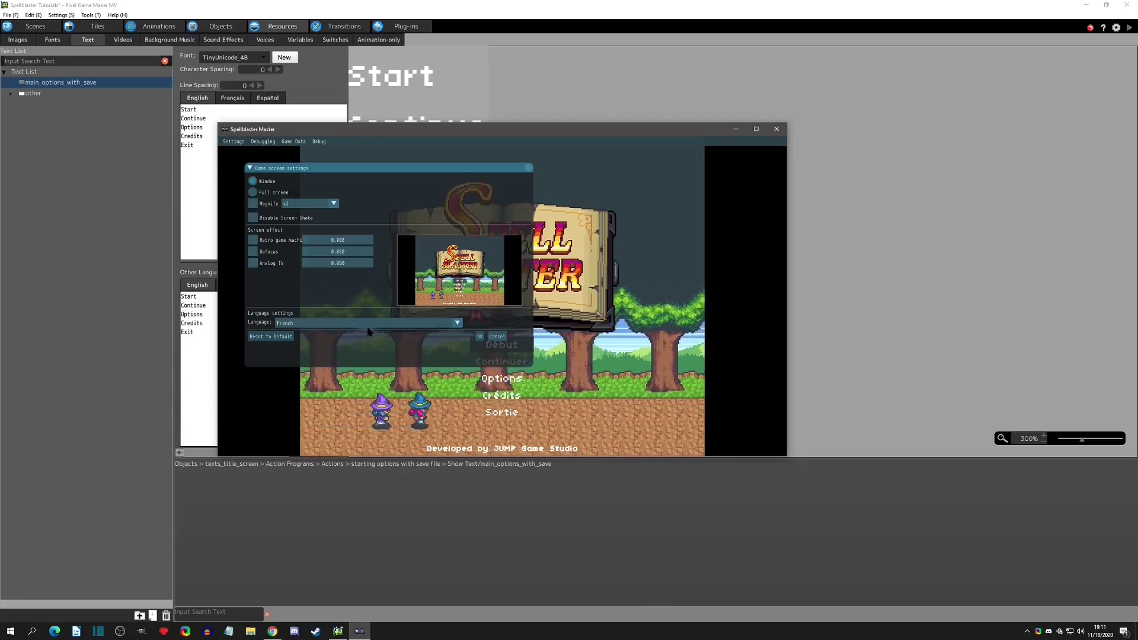
Restart the test play, confirm the French title menu, and close the game.
left_click(776, 130)
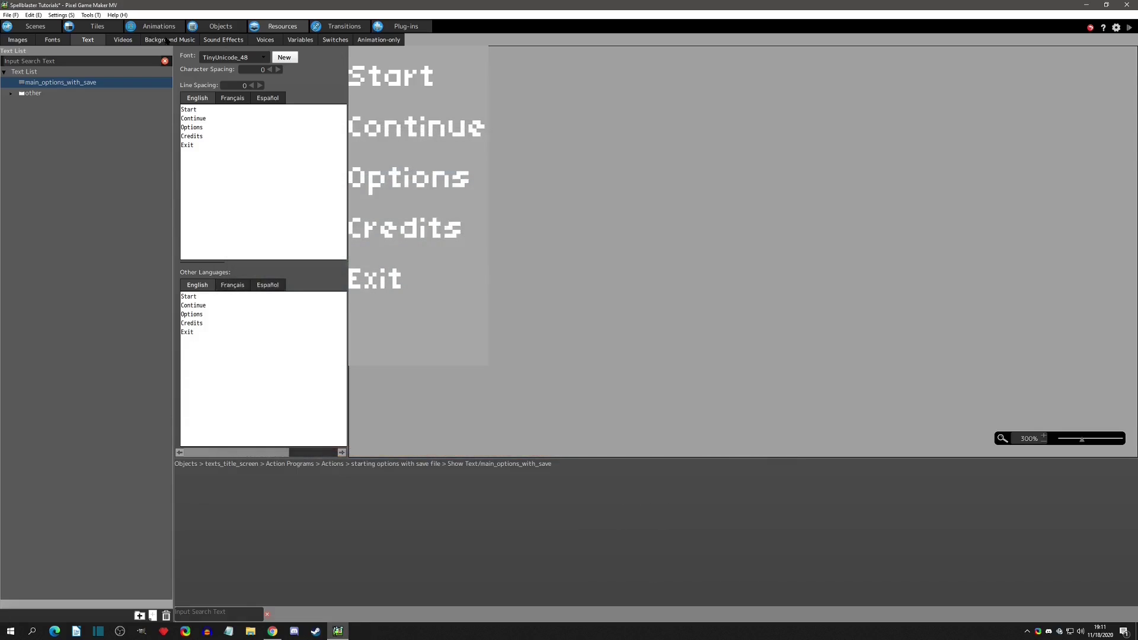
left_click(65, 15)
left_click(1129, 28)
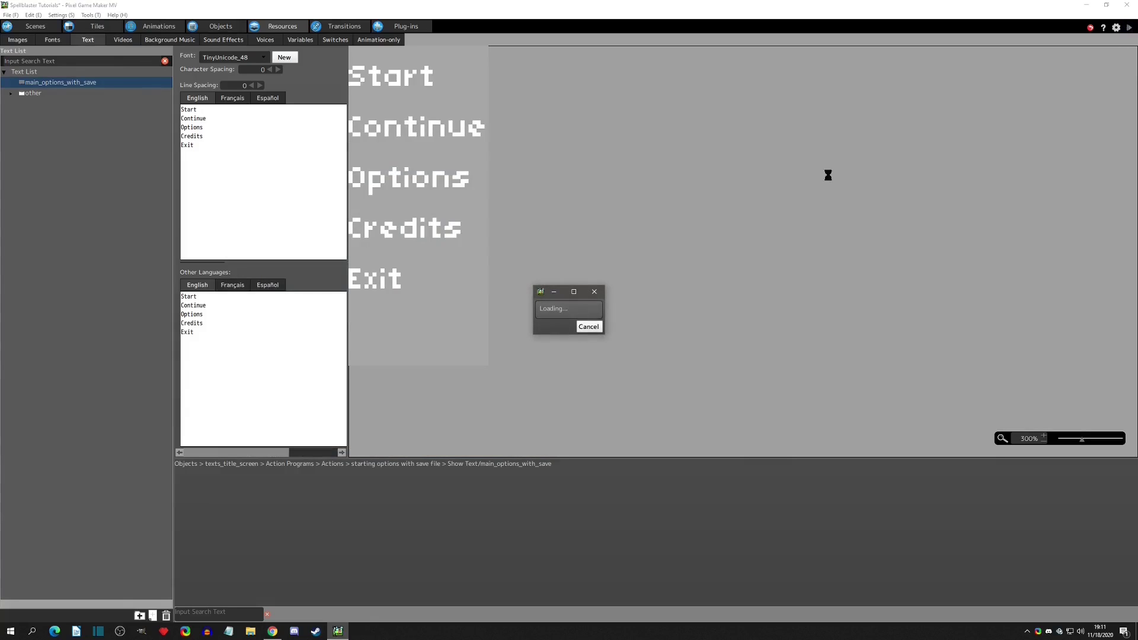
left_click(233, 141)
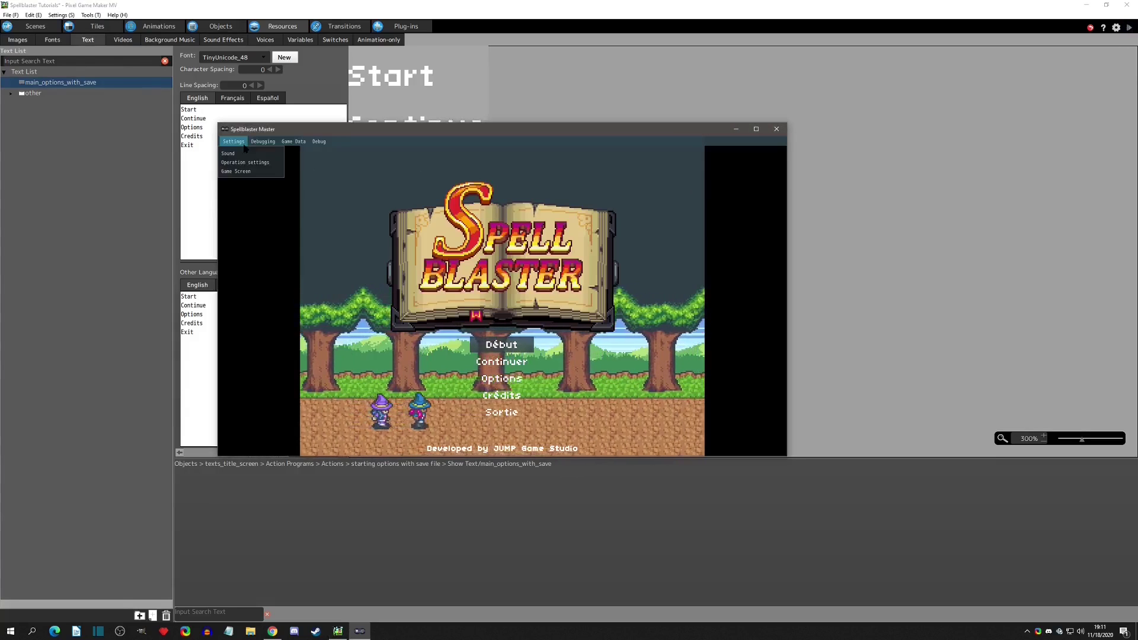
left_click(246, 172)
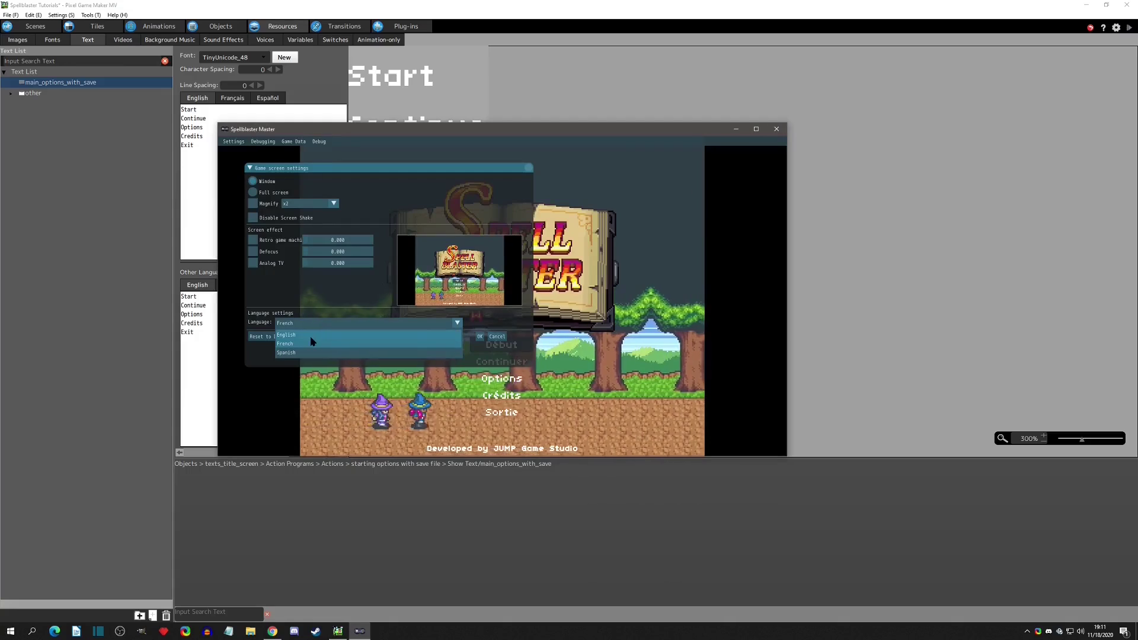
left_click(479, 337)
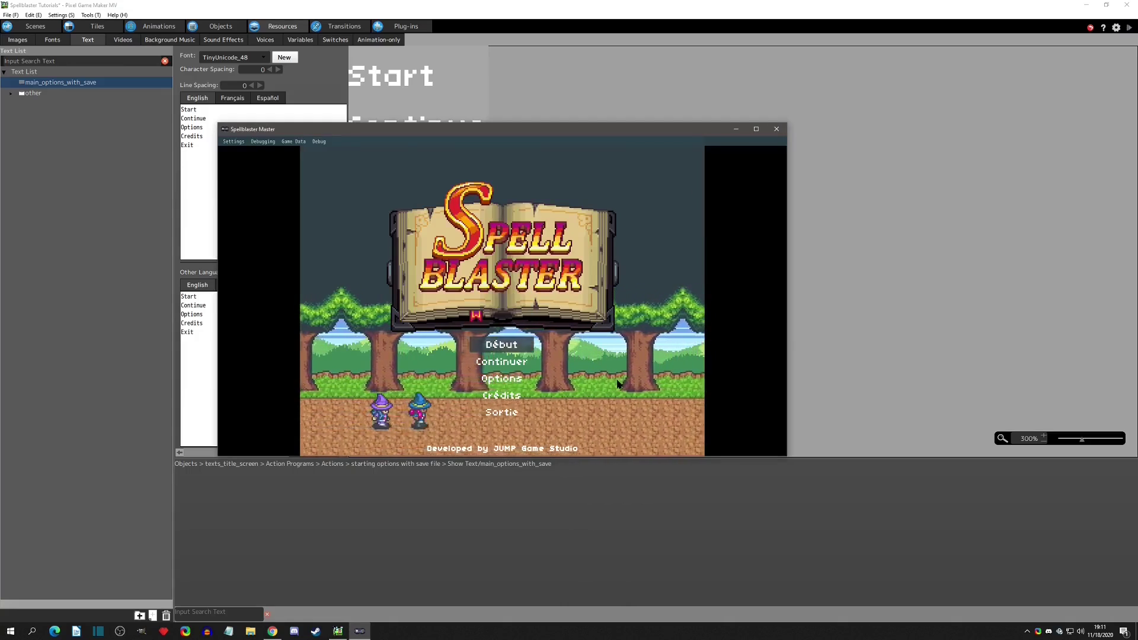
key("alt+F4")
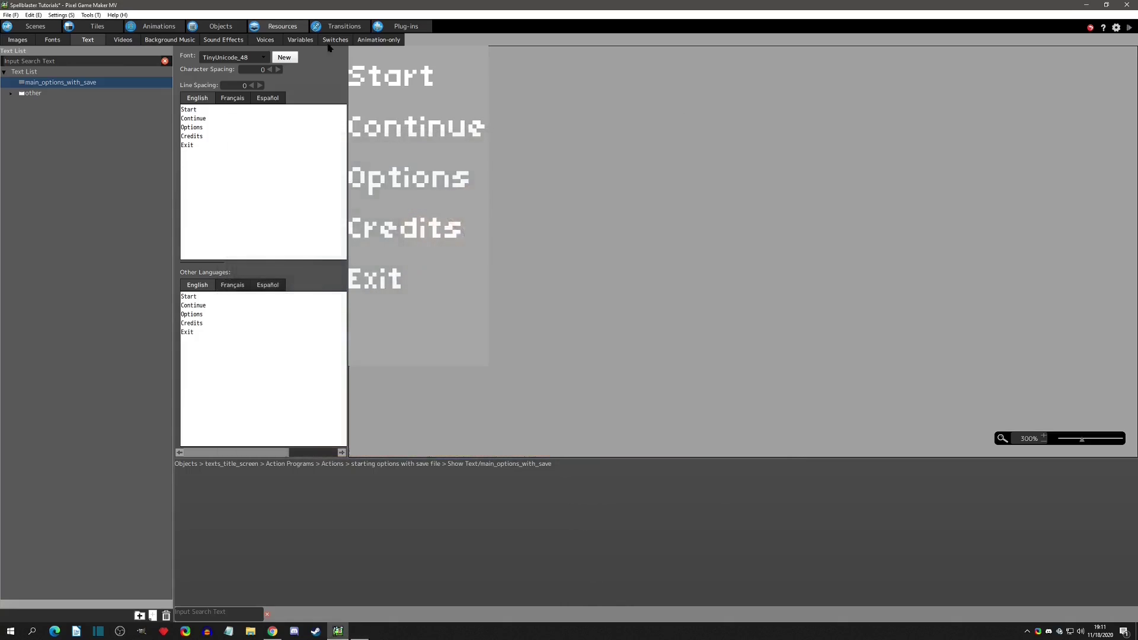
Change Main Language from Français back to English in game settings and confirm.
left_click(61, 15)
left_click(62, 22)
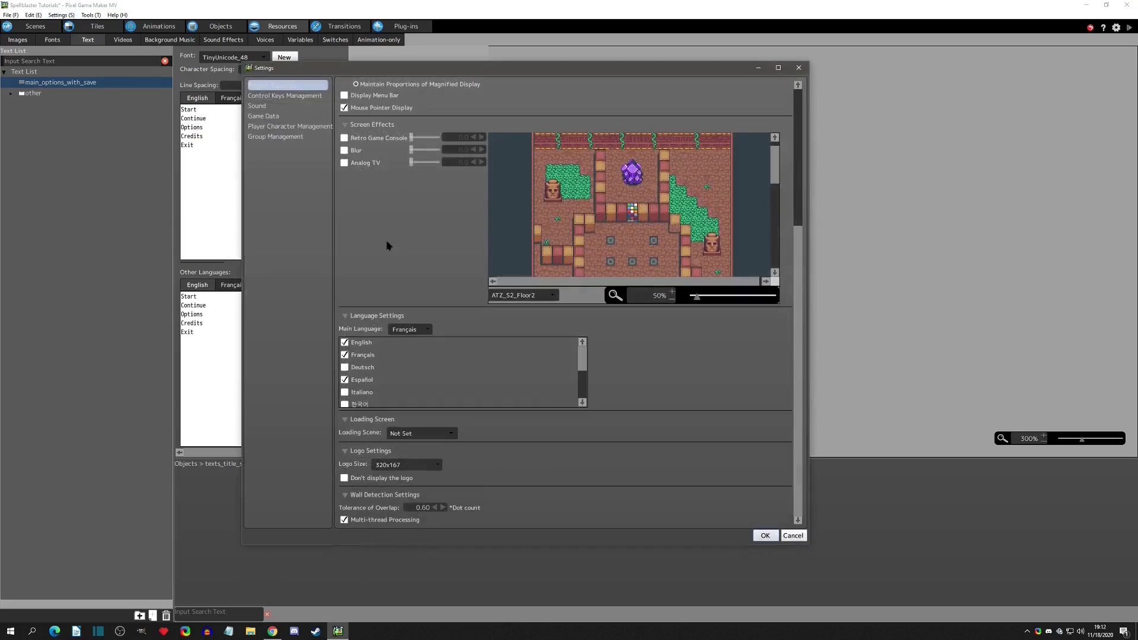
left_click(412, 331)
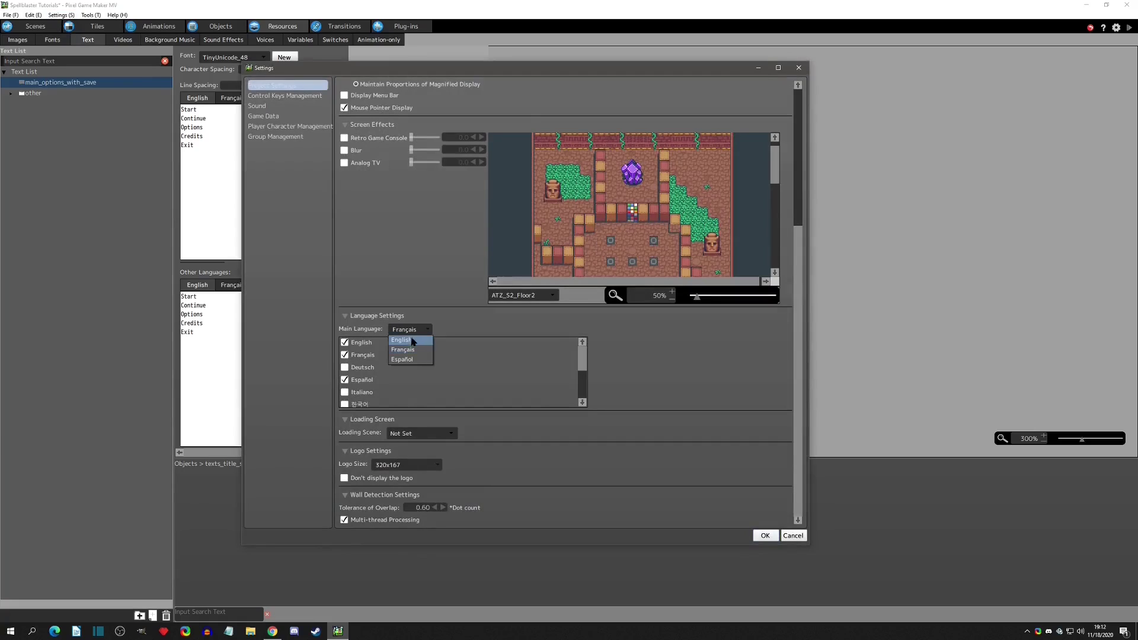
left_click(406, 339)
left_click(765, 535)
left_click(406, 28)
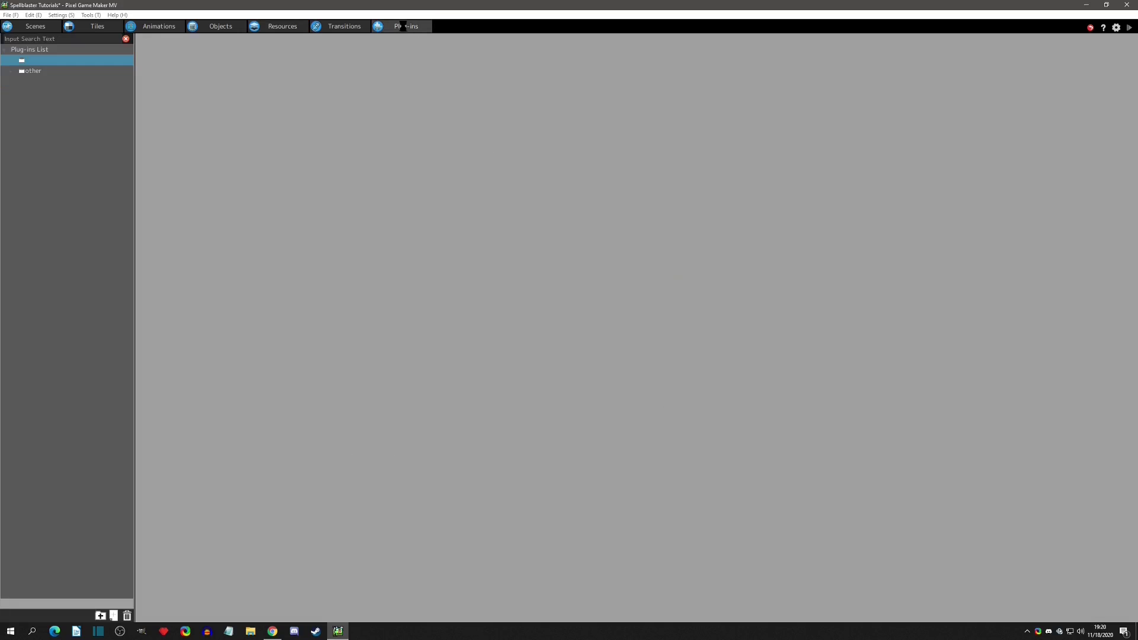
right_click(28, 114)
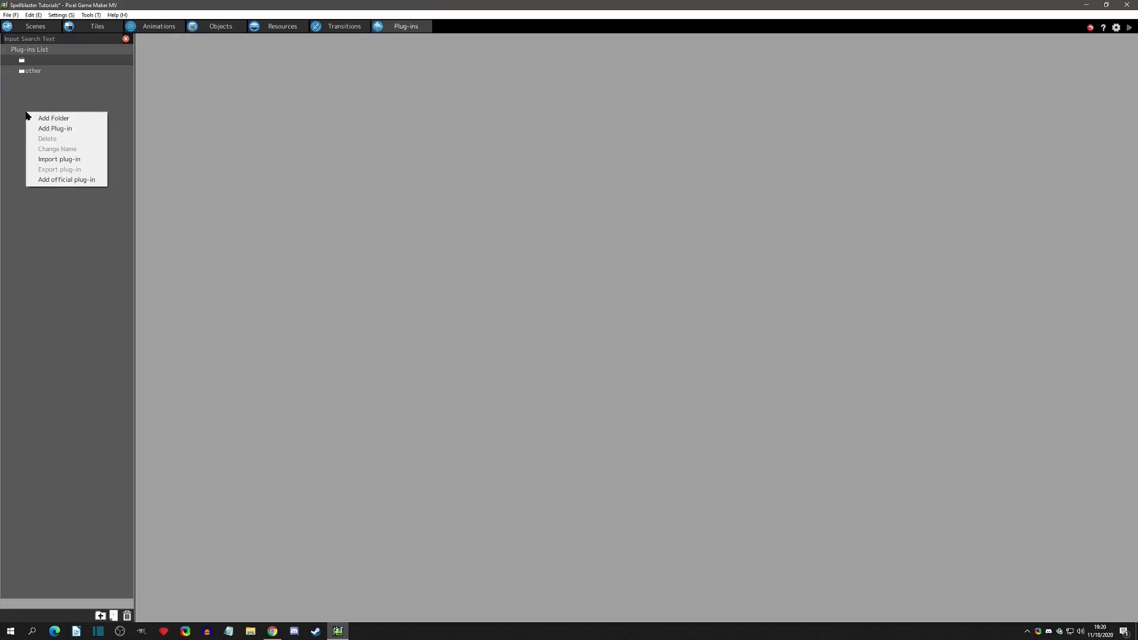
left_click(48, 180)
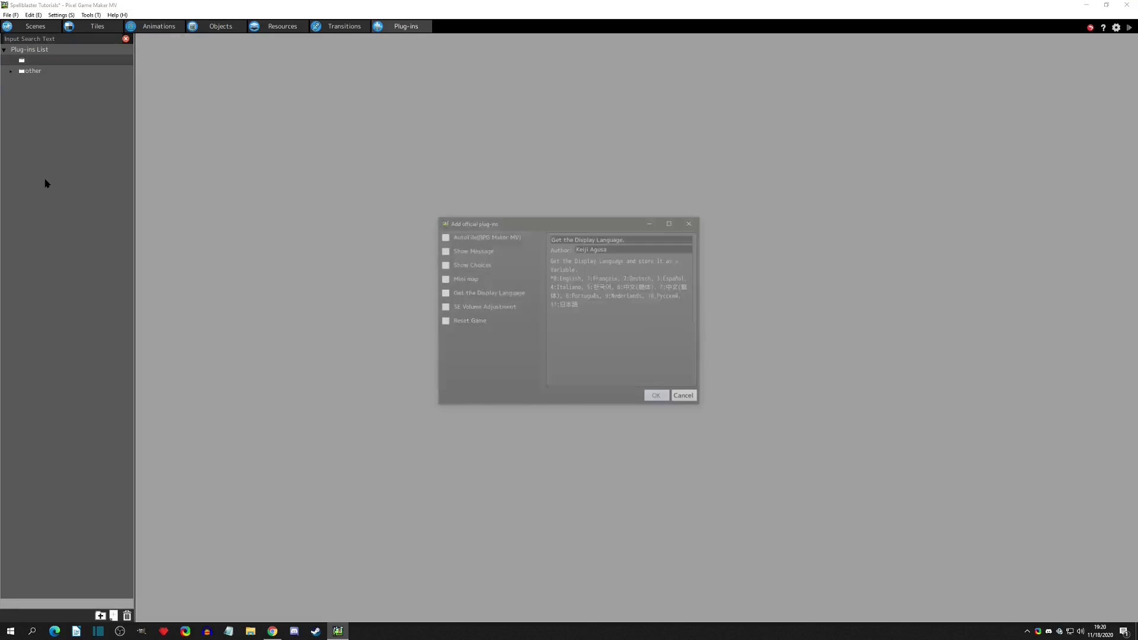
left_click(441, 293)
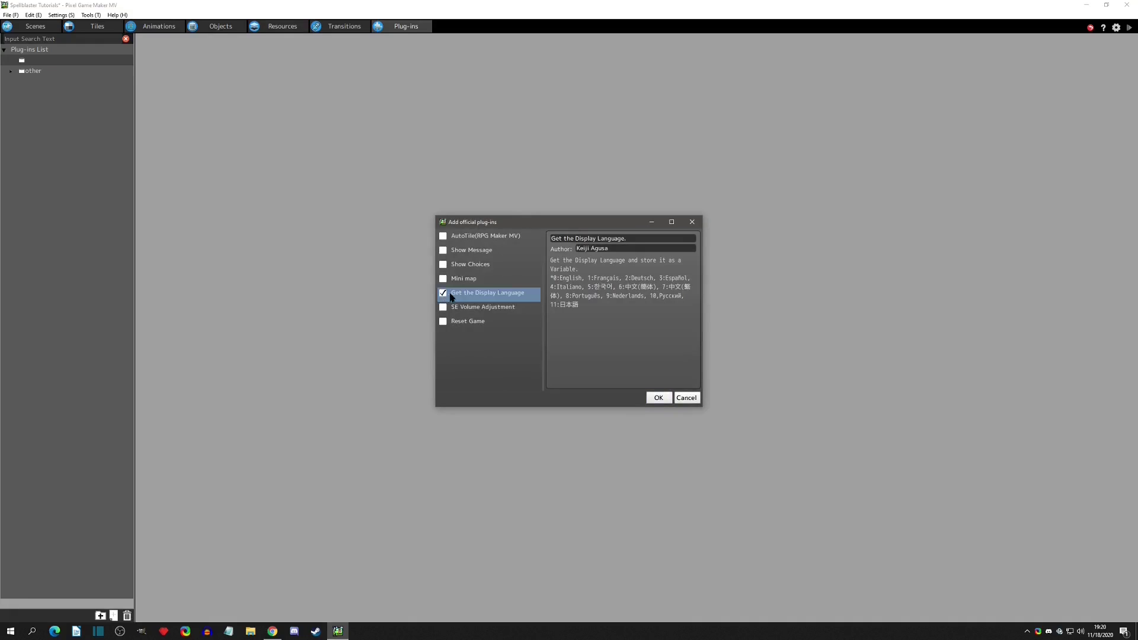
left_click(658, 398)
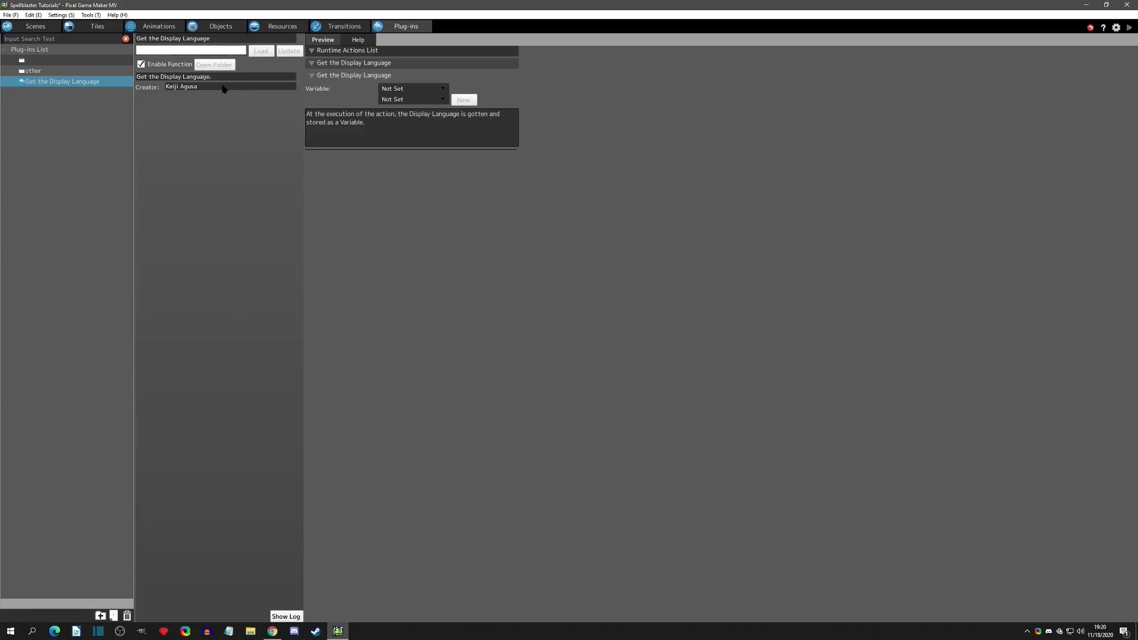
left_click(356, 40)
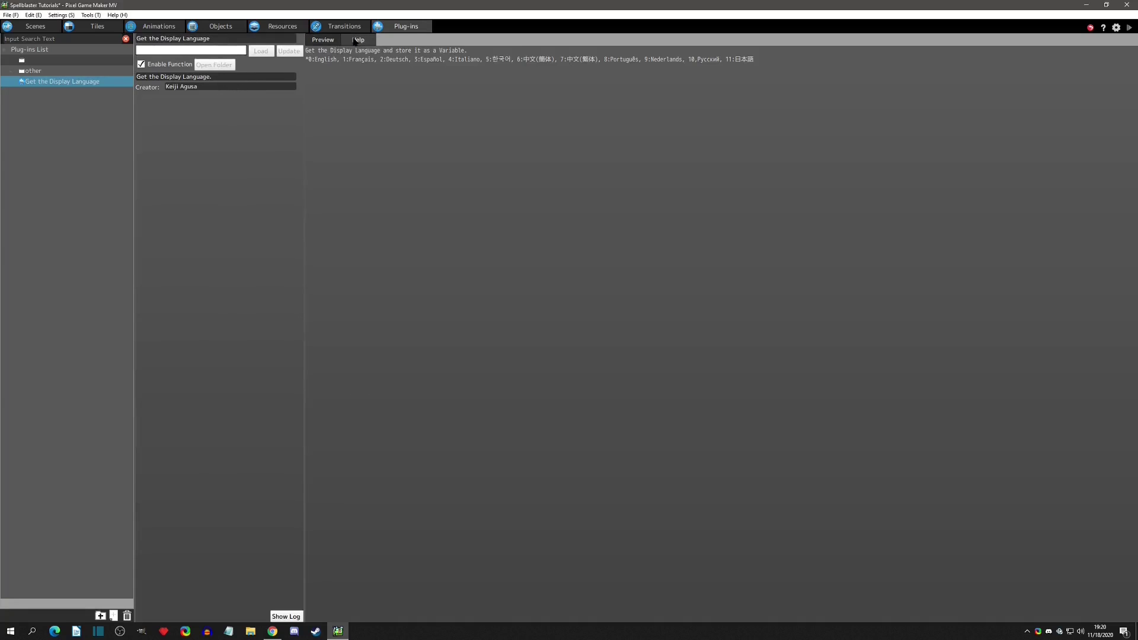
left_click_drag(307, 50, 473, 52)
left_click(472, 52)
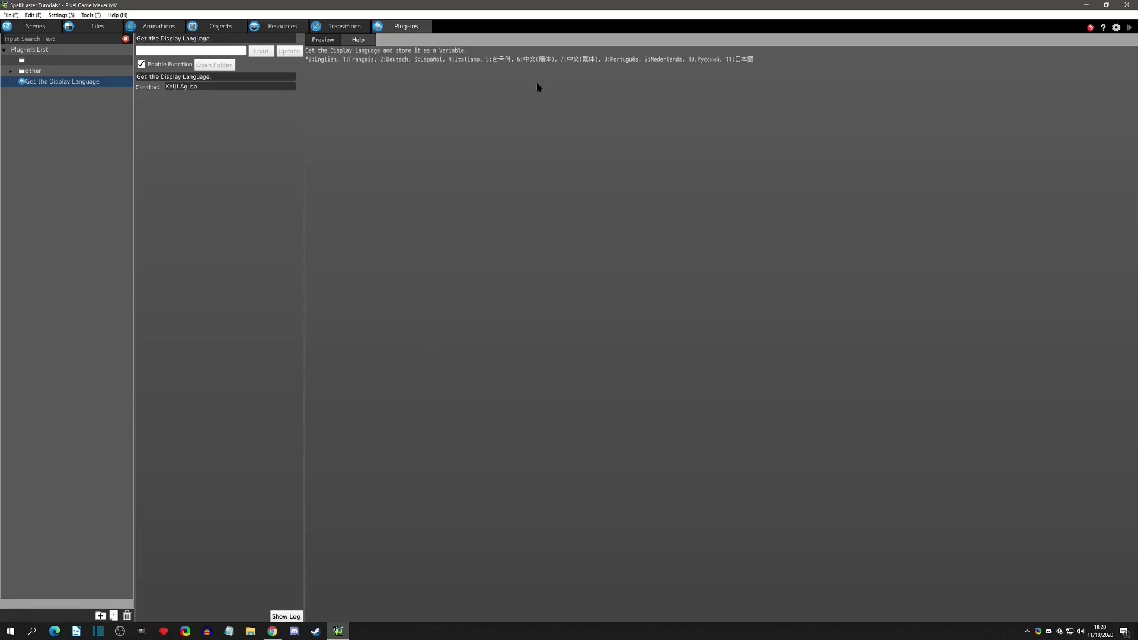
left_click(323, 40)
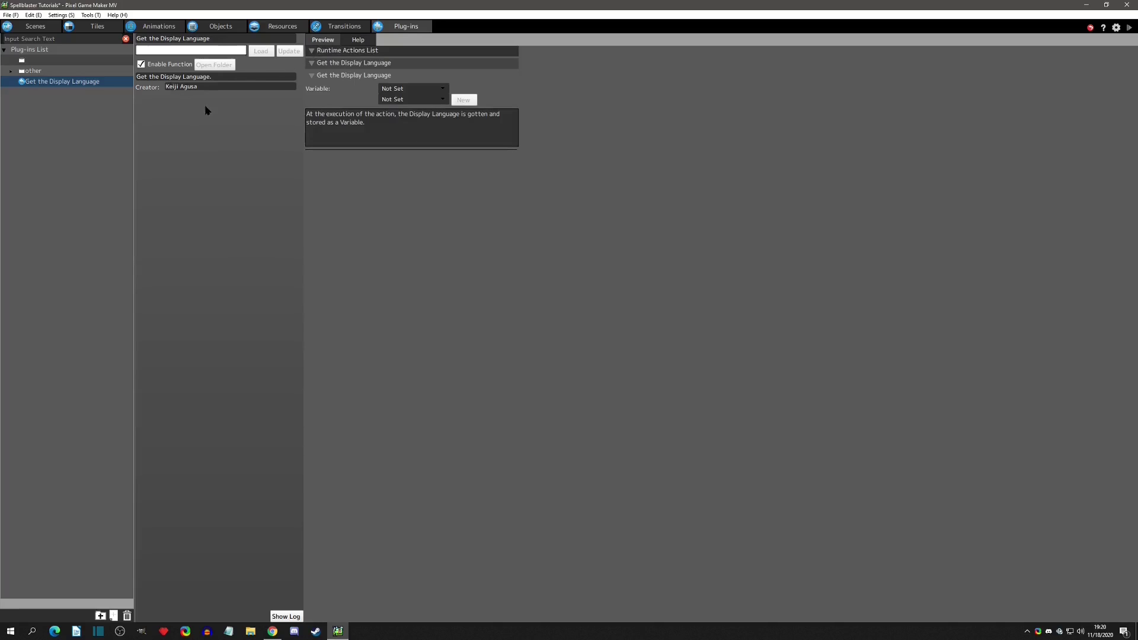
Add a new project variable in Resources > Variables and name it DisplayLanguage.
left_click(274, 29)
left_click(296, 40)
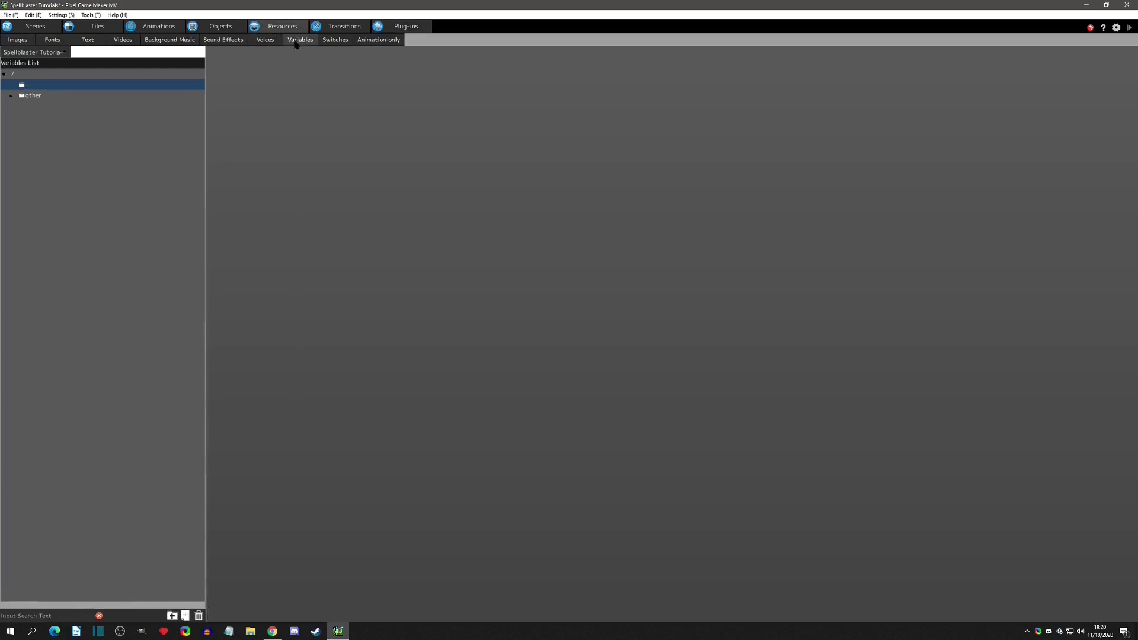
right_click(33, 124)
left_click(52, 137)
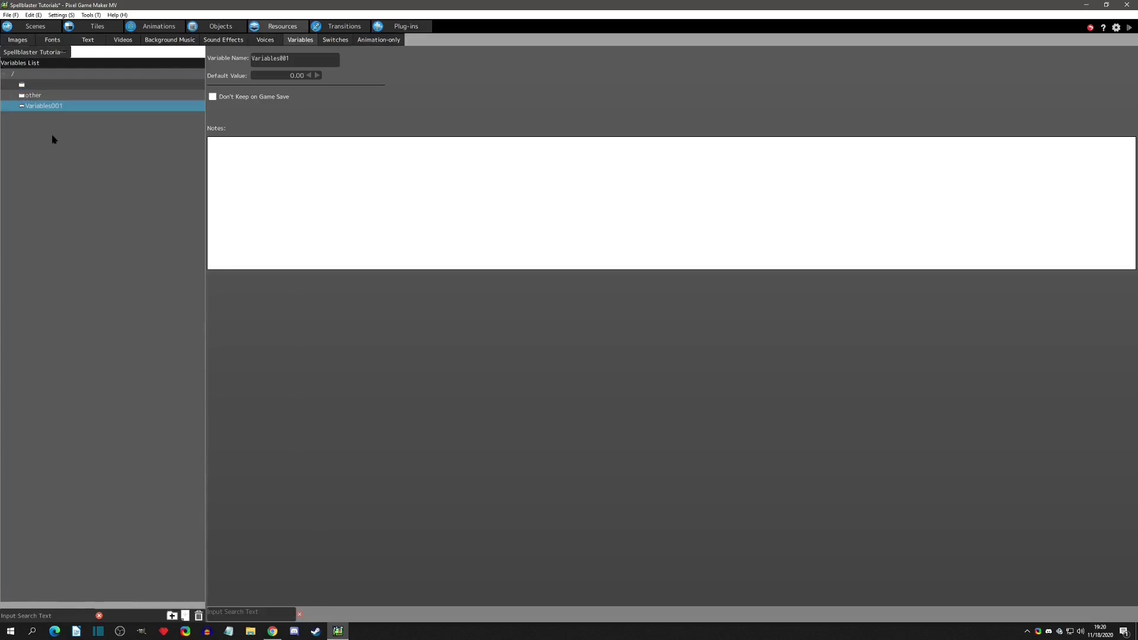
left_click(297, 63)
type("Display")
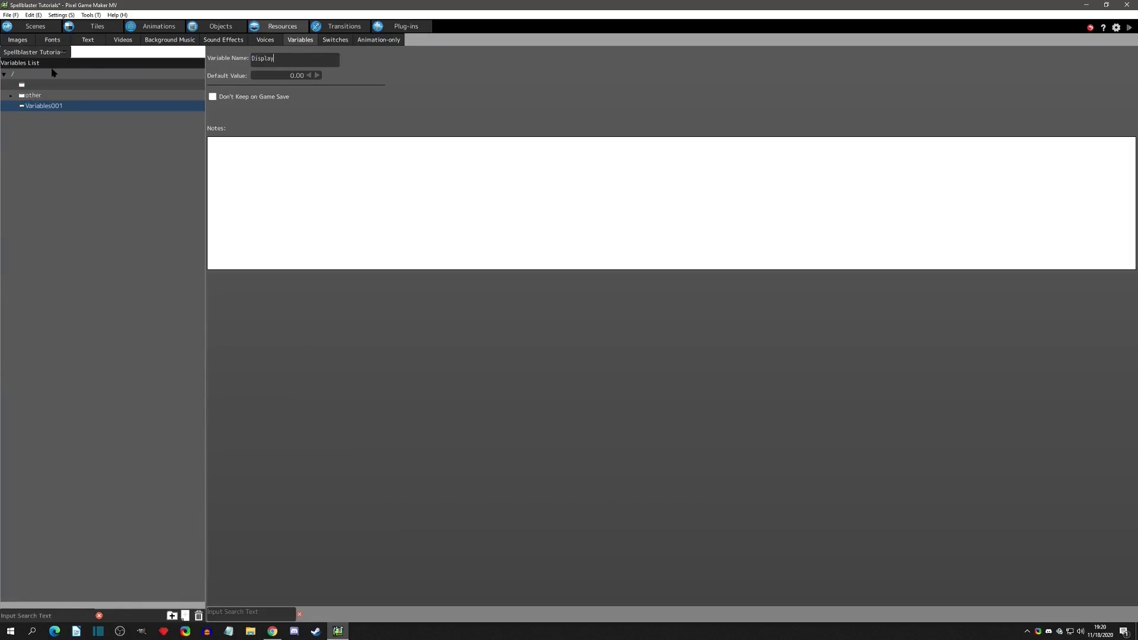
type("Language")
left_click(56, 153)
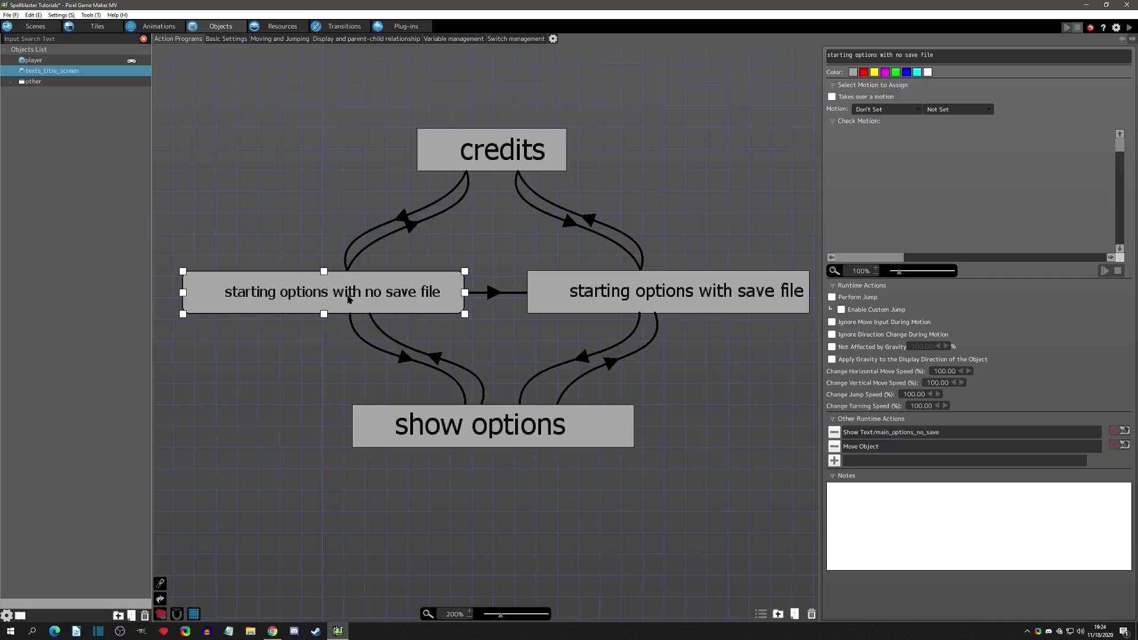
Add the Get the Display Language plug-in action storing into Common > DisplayLanguage, then test play.
left_click(834, 460)
left_click(330, 130)
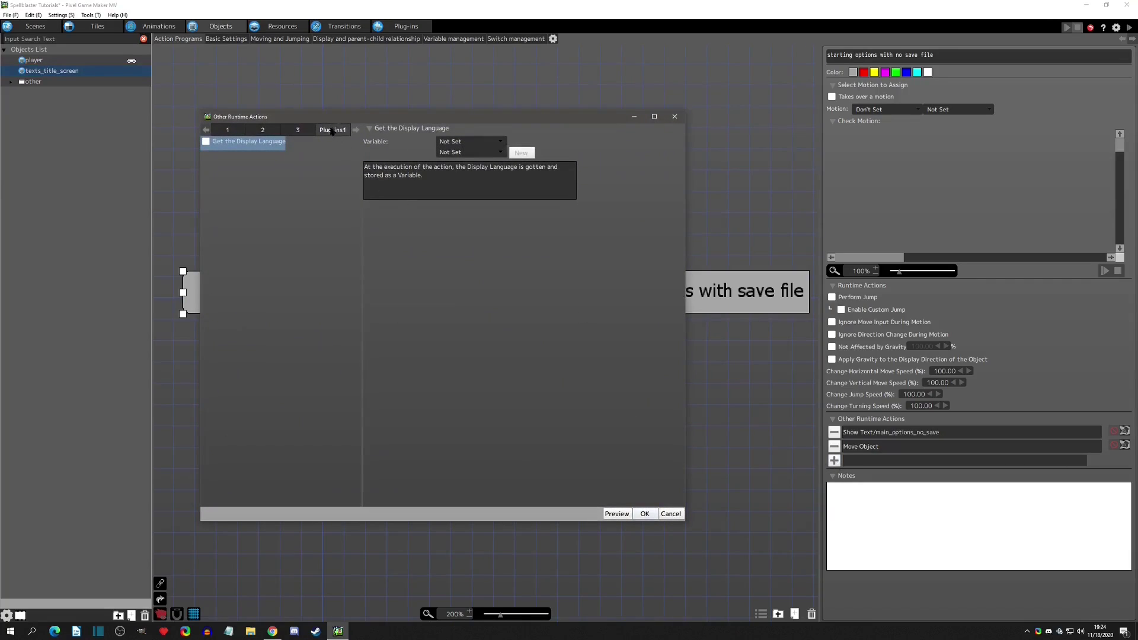
left_click(218, 147)
left_click(468, 145)
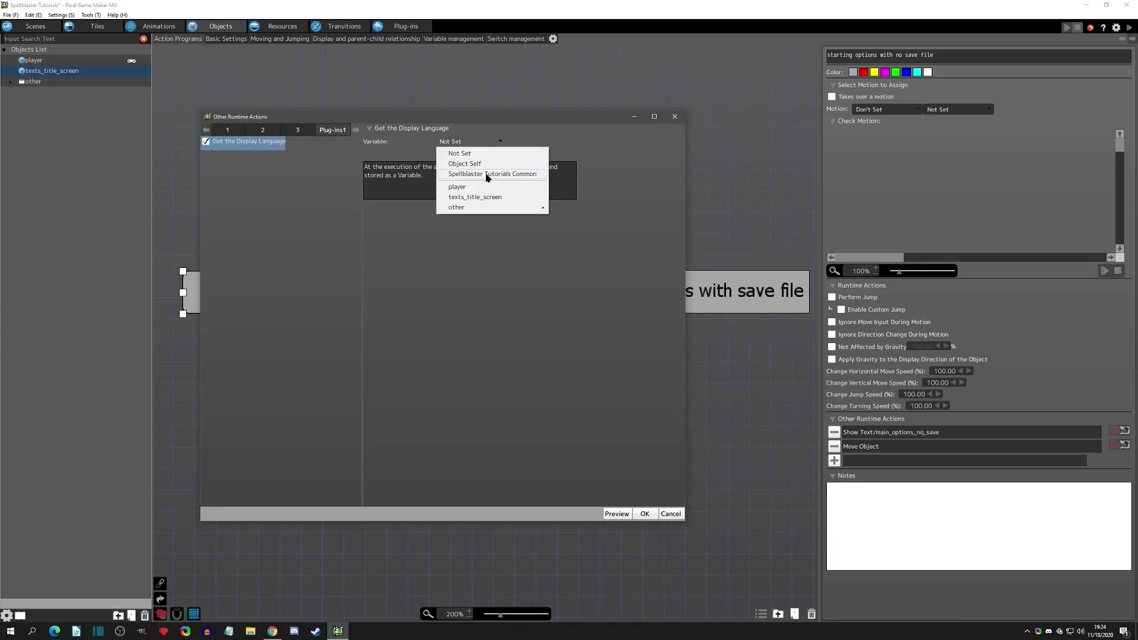
left_click(486, 174)
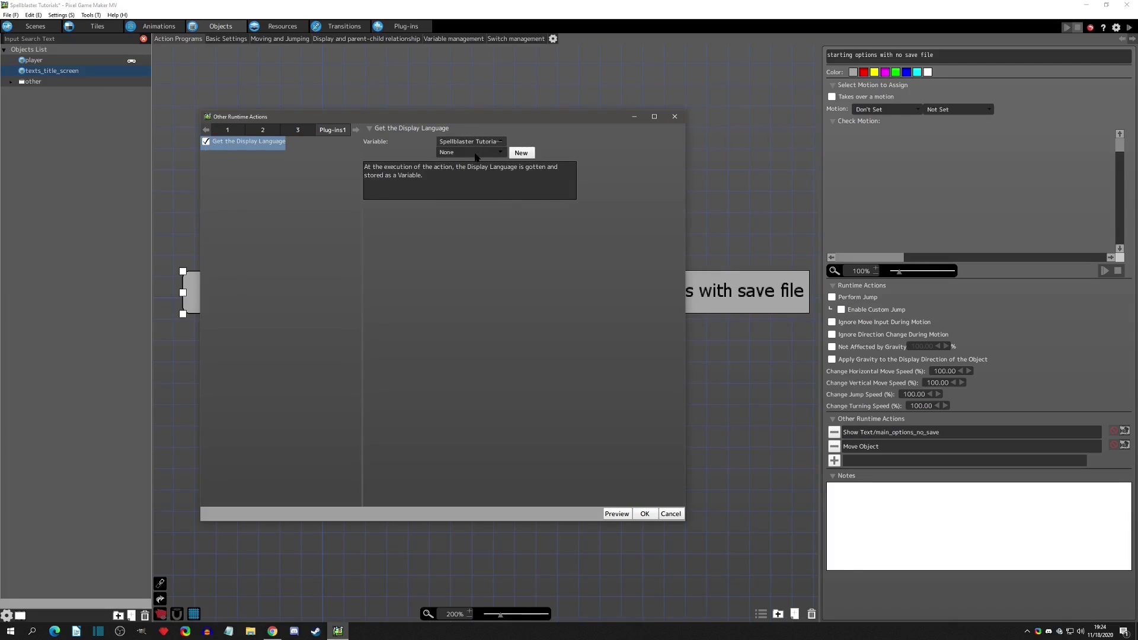
left_click(476, 154)
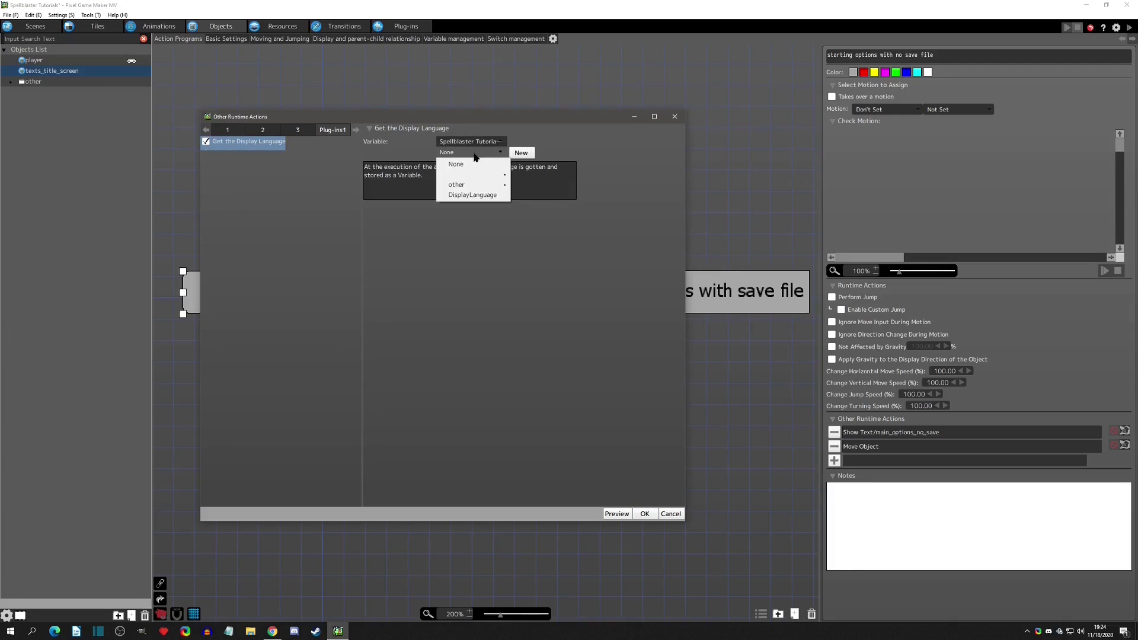
left_click(486, 196)
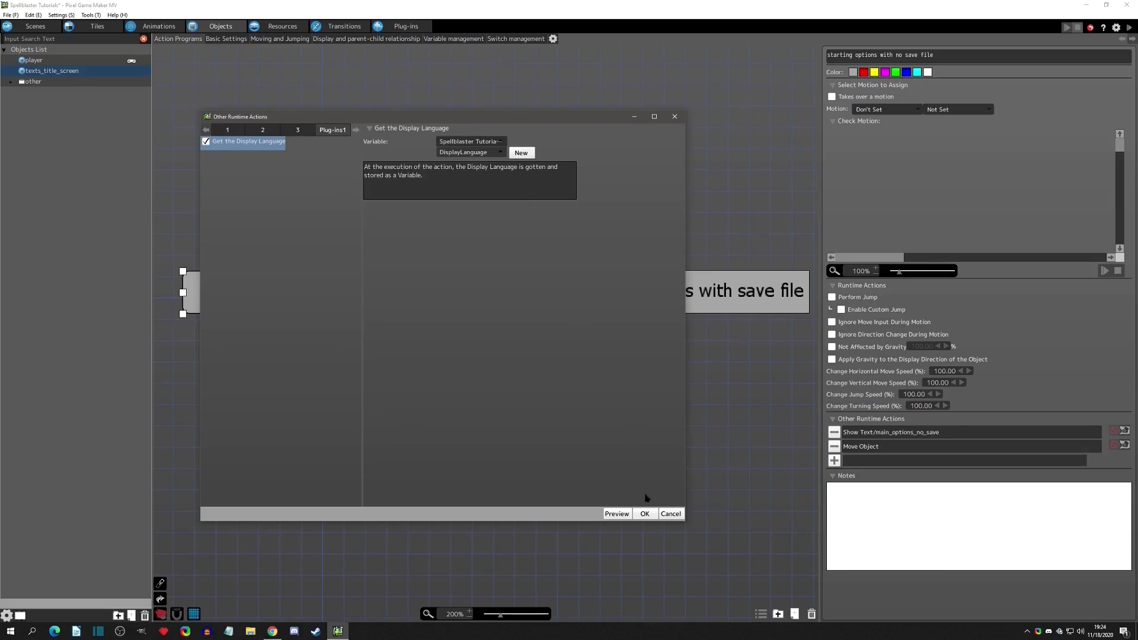
left_click(645, 514)
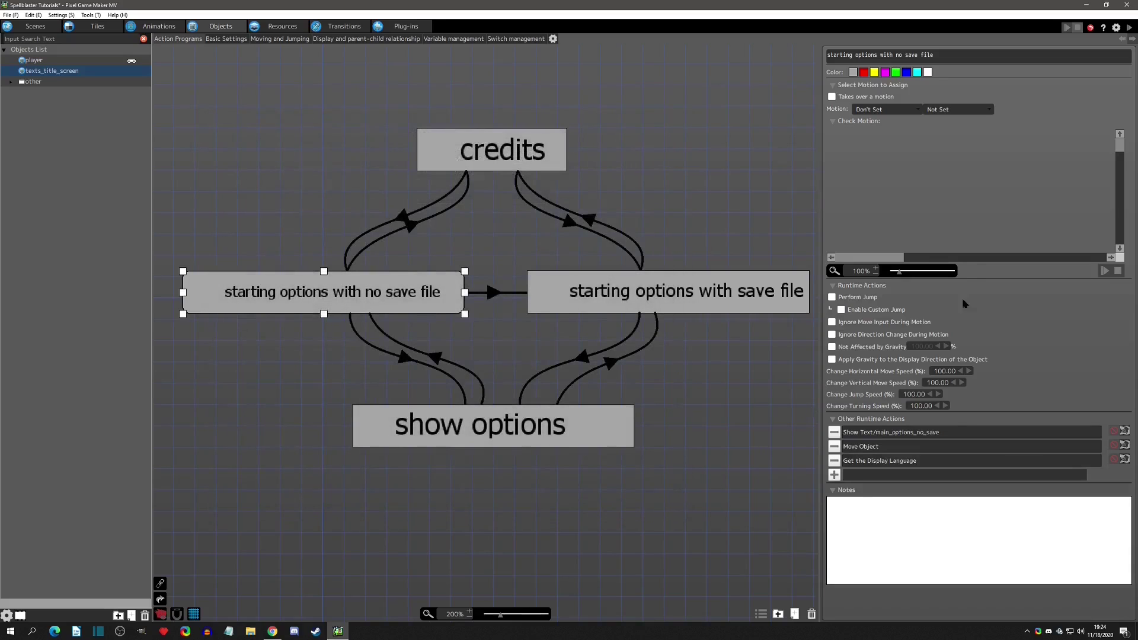
left_click(1129, 27)
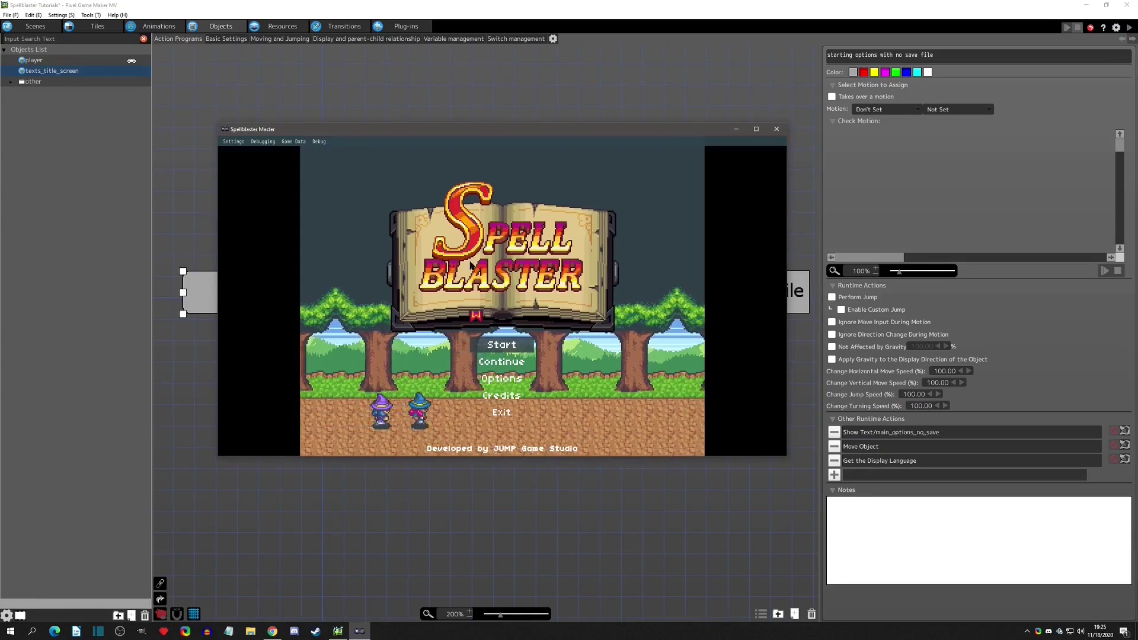
Show the debug common variables window and switch the game screen language to French.
left_click(319, 141)
left_click(349, 171)
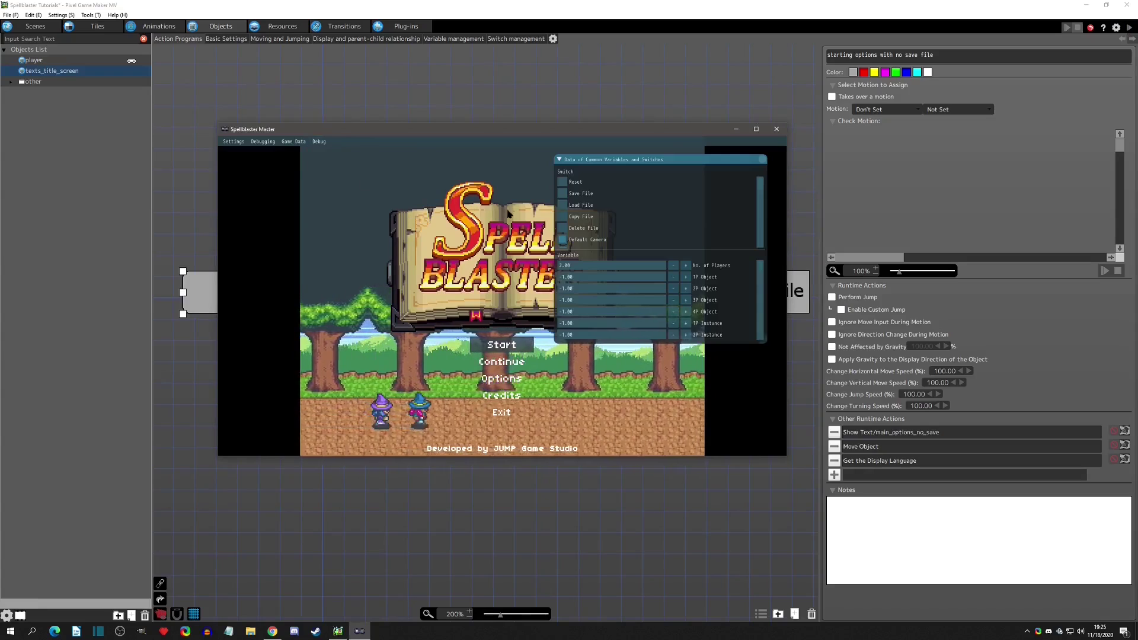
left_click_drag(758, 295, 697, 351)
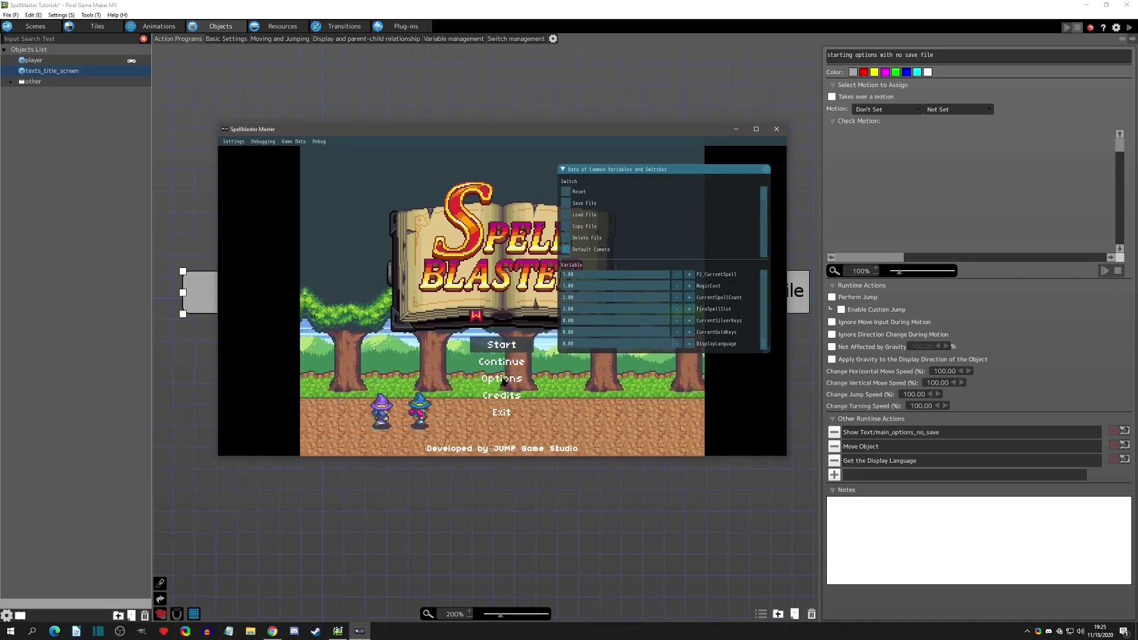
left_click(234, 142)
left_click(249, 170)
left_click(368, 323)
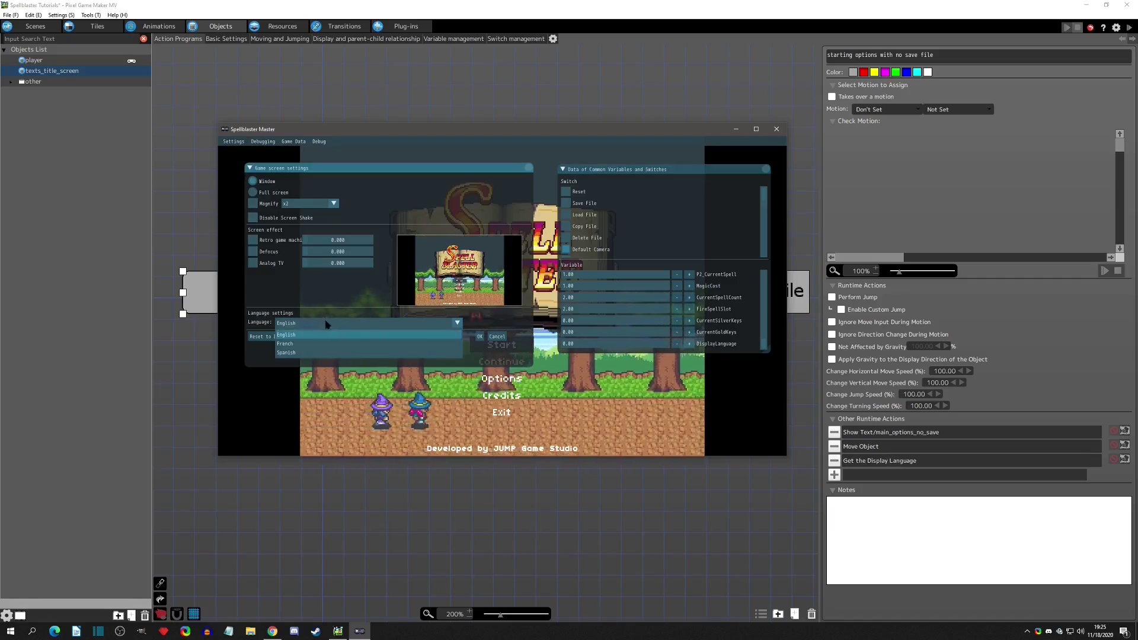
left_click(446, 365)
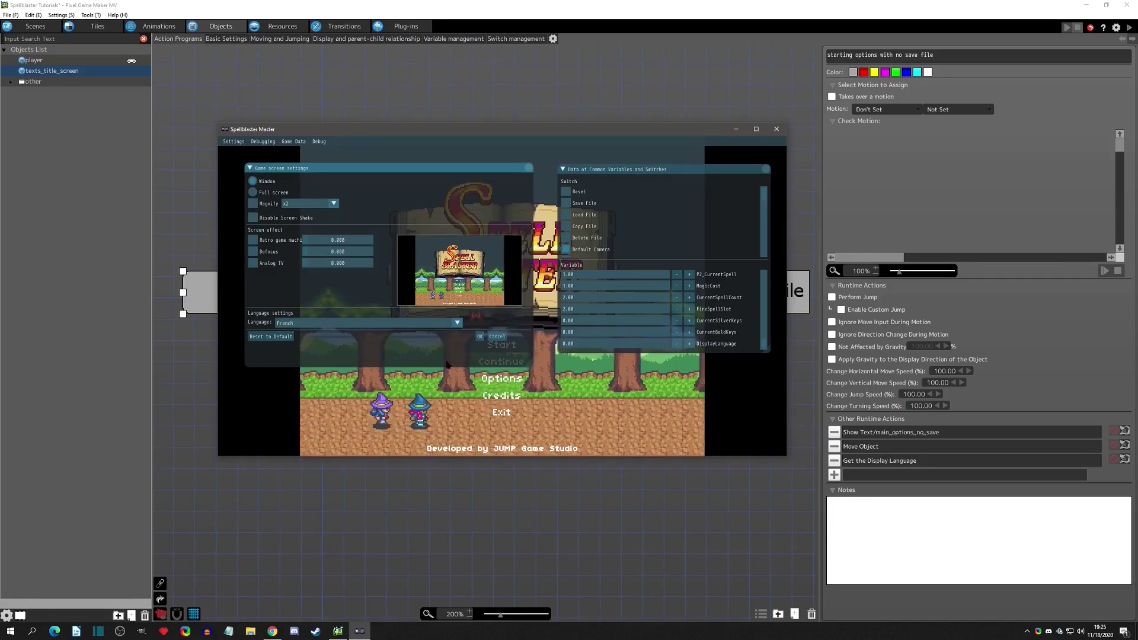
left_click(480, 337)
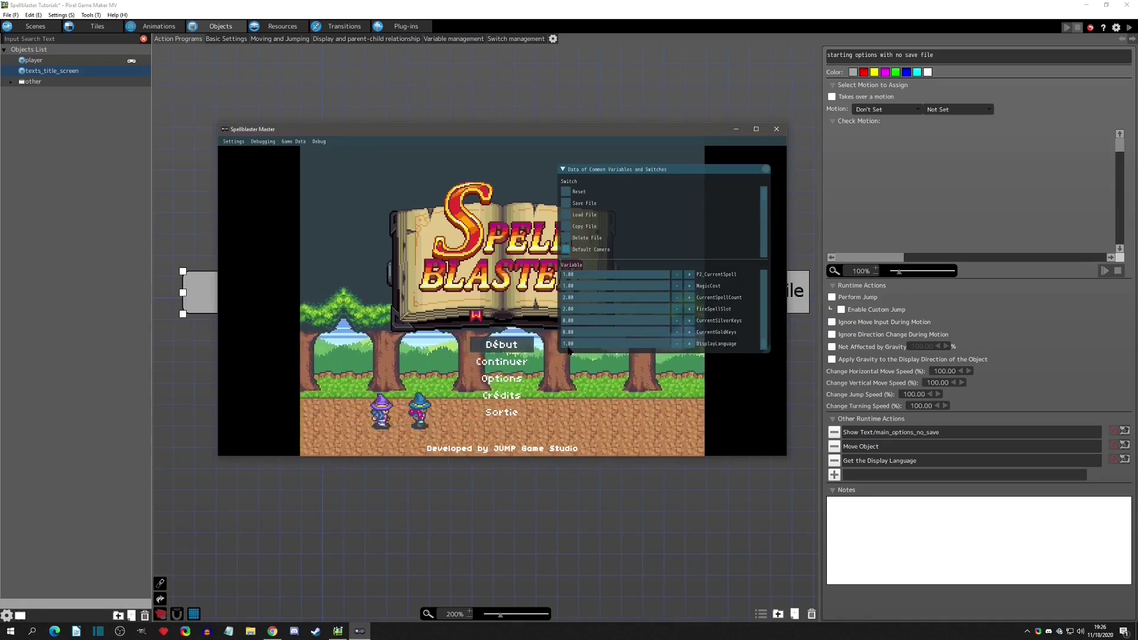
Switch the game screen language to Spanish, collapse the variables window, and close the test play.
left_click(234, 141)
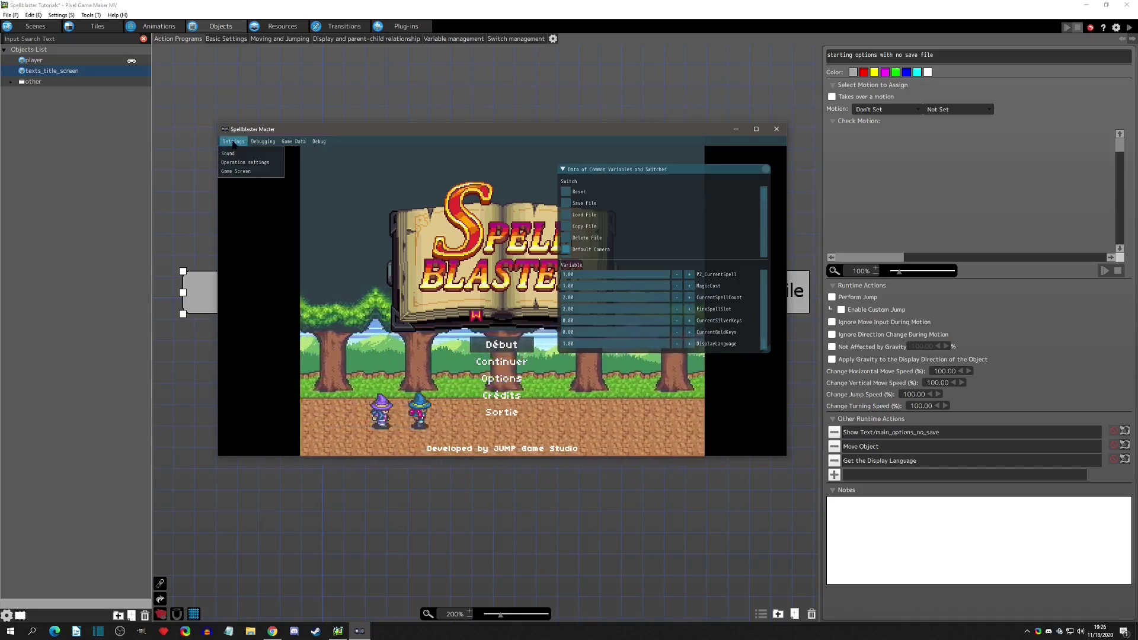
left_click(246, 152)
left_click(355, 323)
left_click(296, 341)
left_click(479, 336)
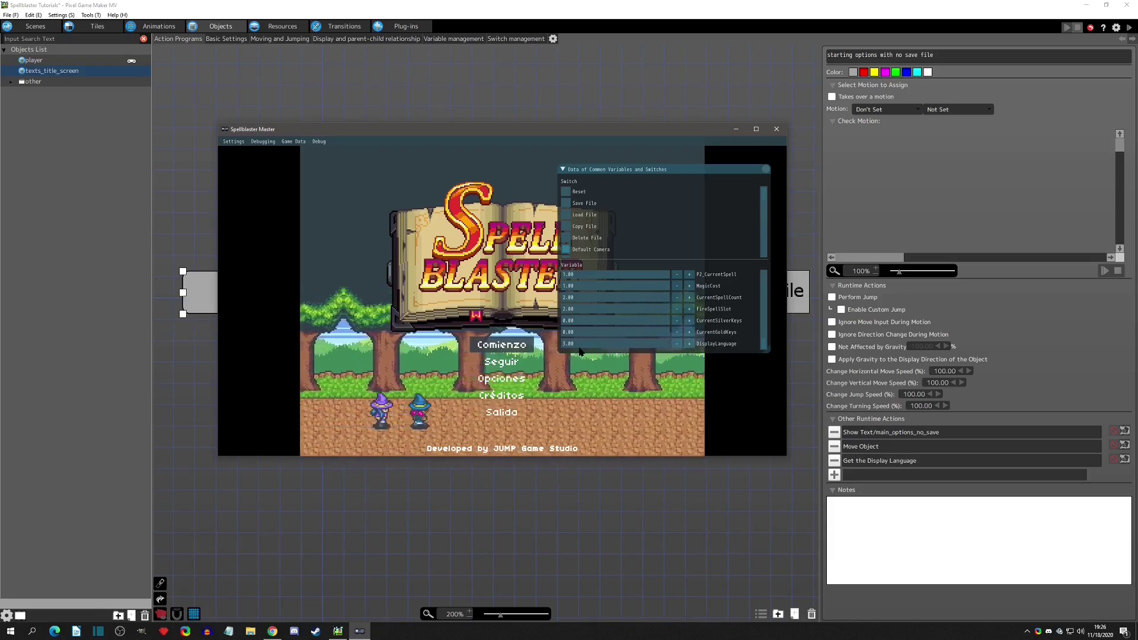
double_click(749, 170)
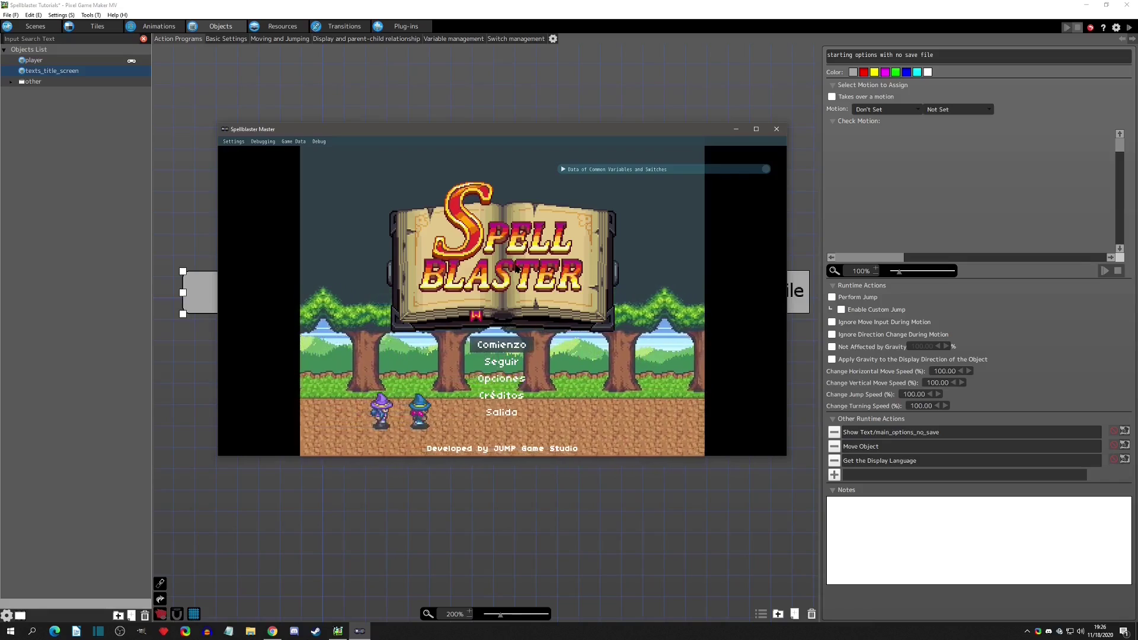
left_click(776, 129)
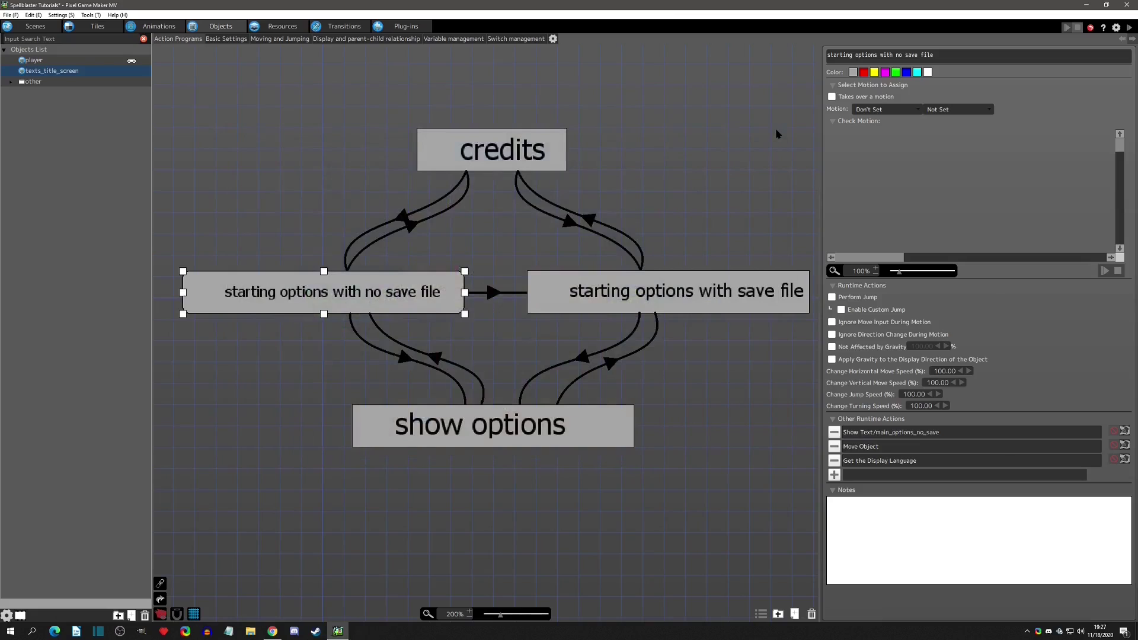
Add a 'title logo' object and rename its first state to setup, coloured grey.
right_click(28, 117)
left_click(44, 135)
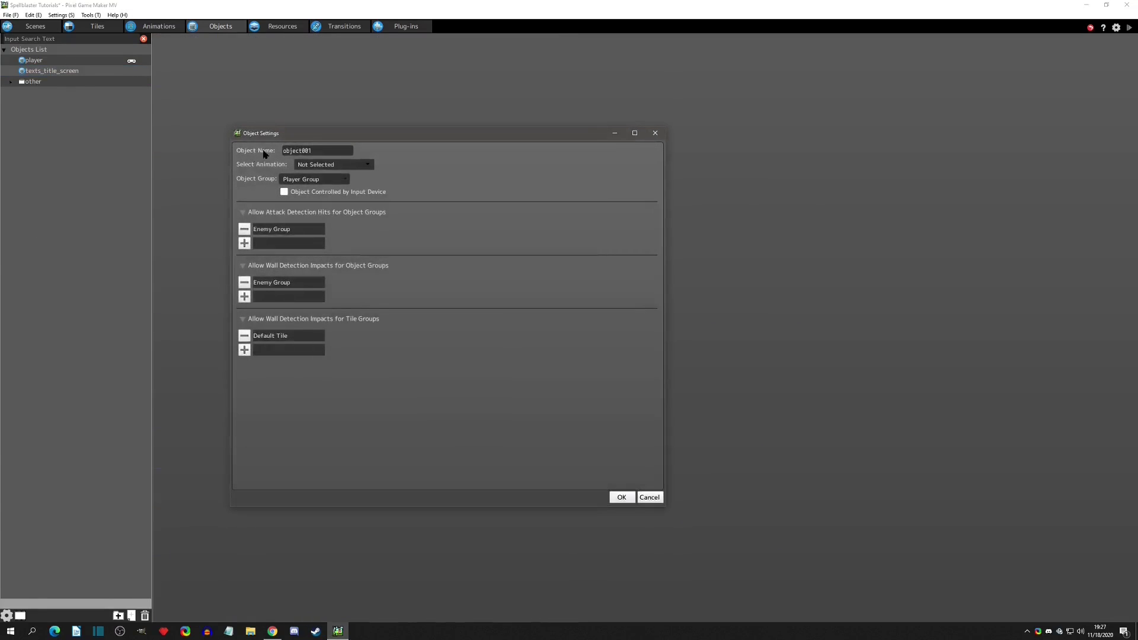
type("title logo")
left_click(620, 497)
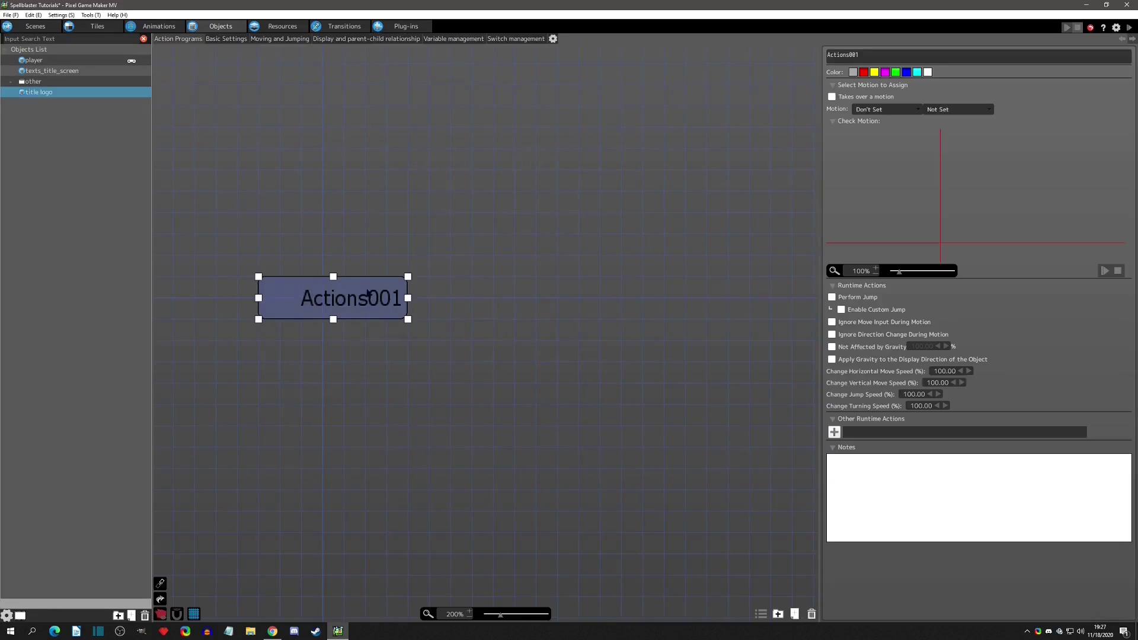
double_click(868, 51)
type("setup")
key("Return")
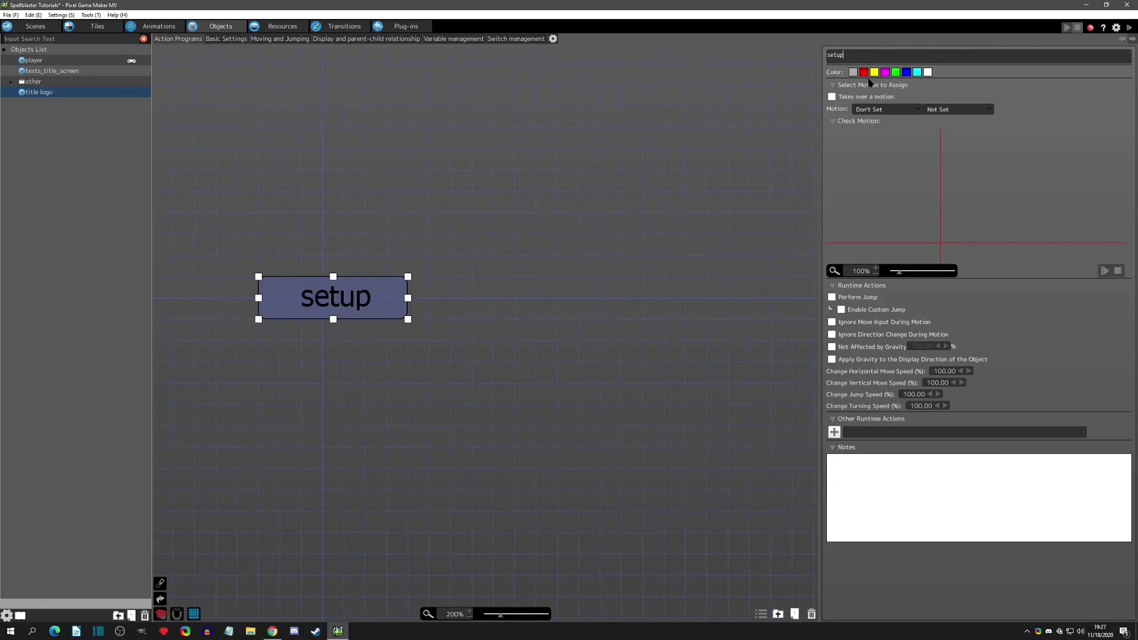
left_click(853, 72)
Paste a copy of setup renamed 'english logo', then duplicate it as english logo(1).
key("ctrl+v")
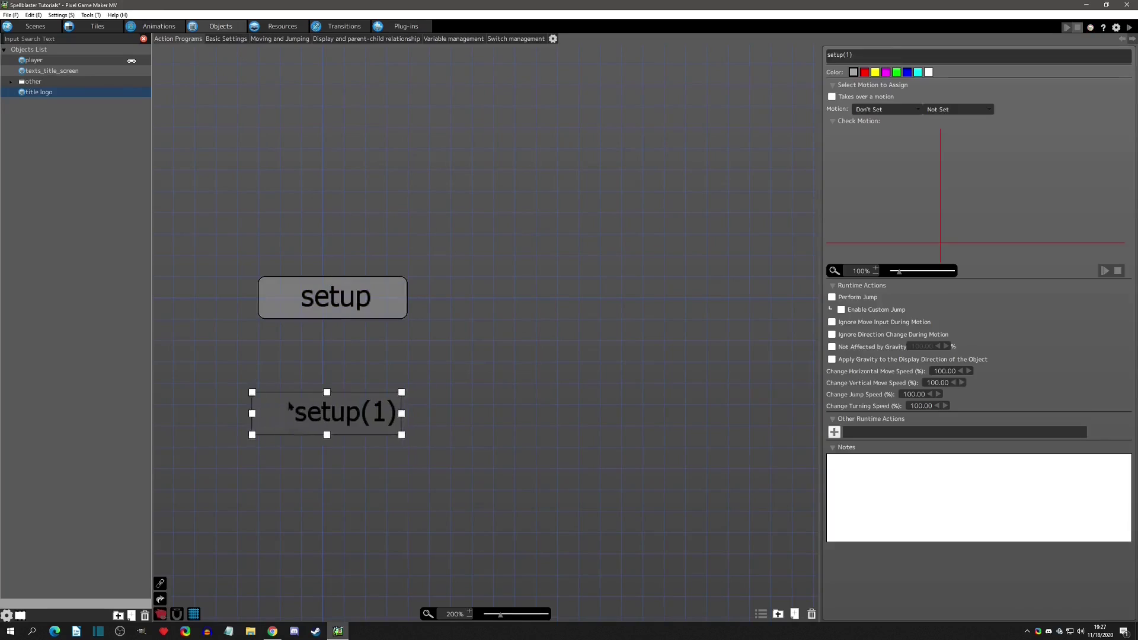
left_click(262, 371)
double_click(877, 59)
type("engli")
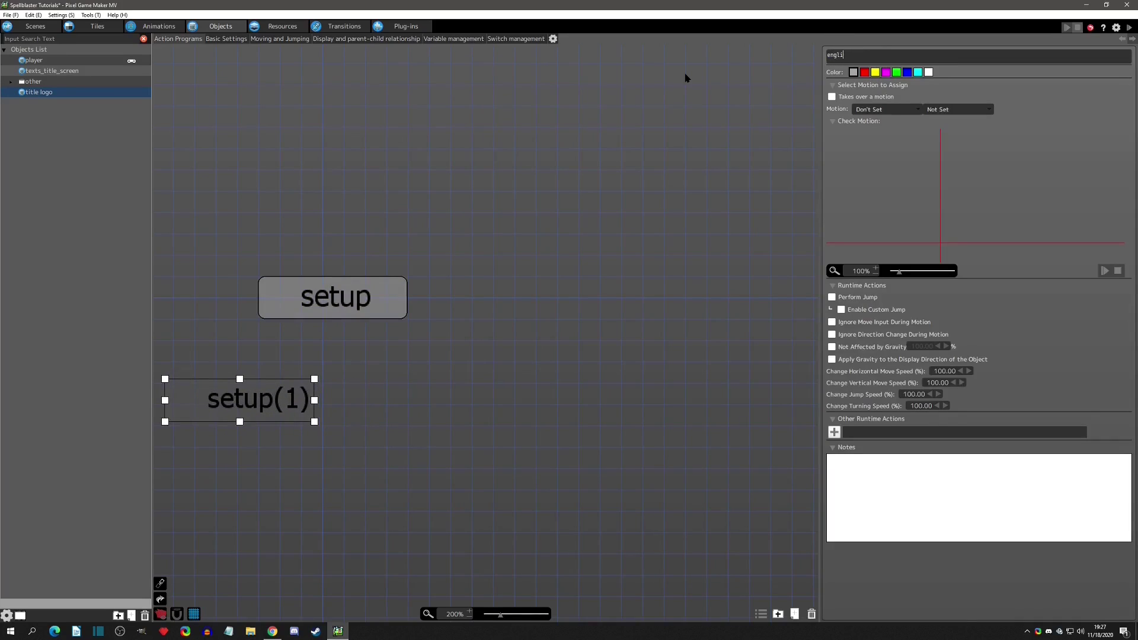
type("sh logo")
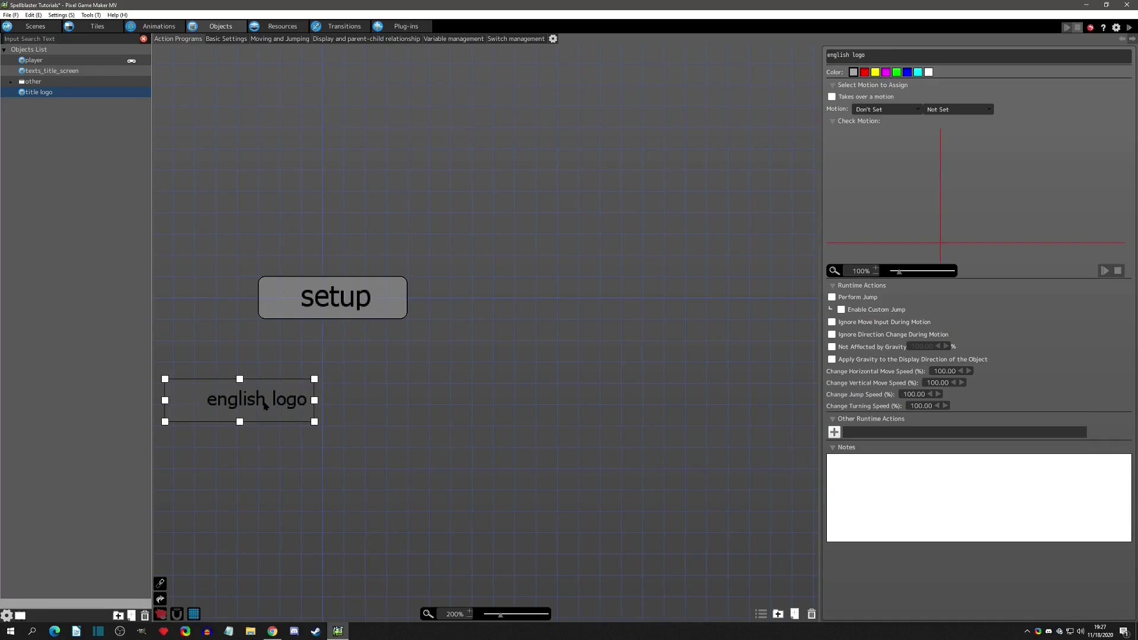
key("ctrl+c")
key("ctrl+v")
left_click(361, 403)
left_click(273, 402)
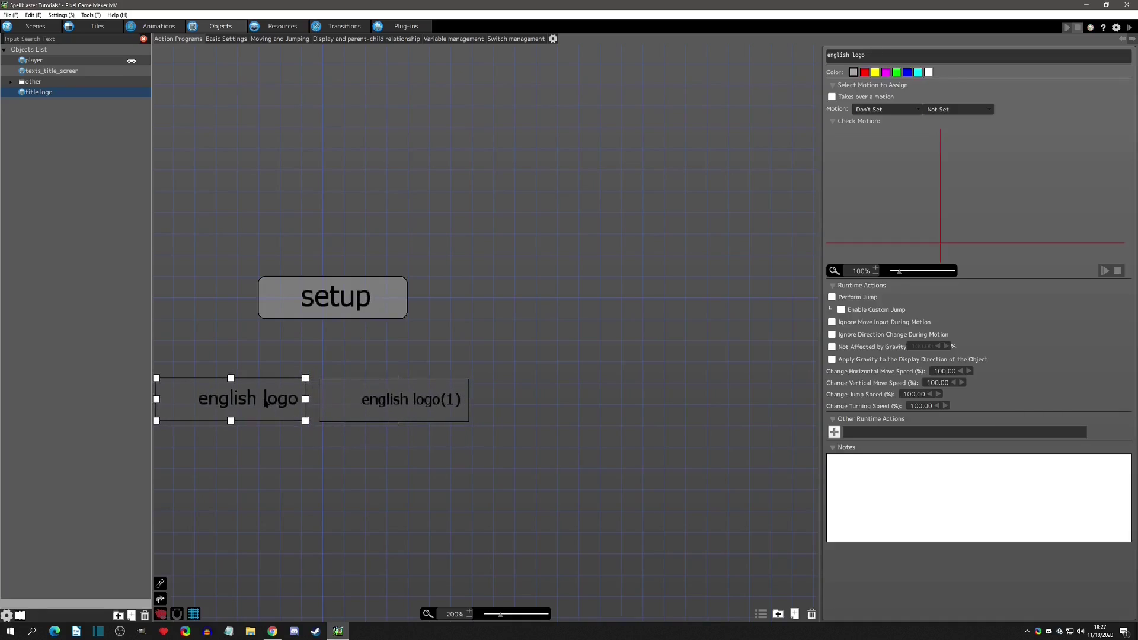